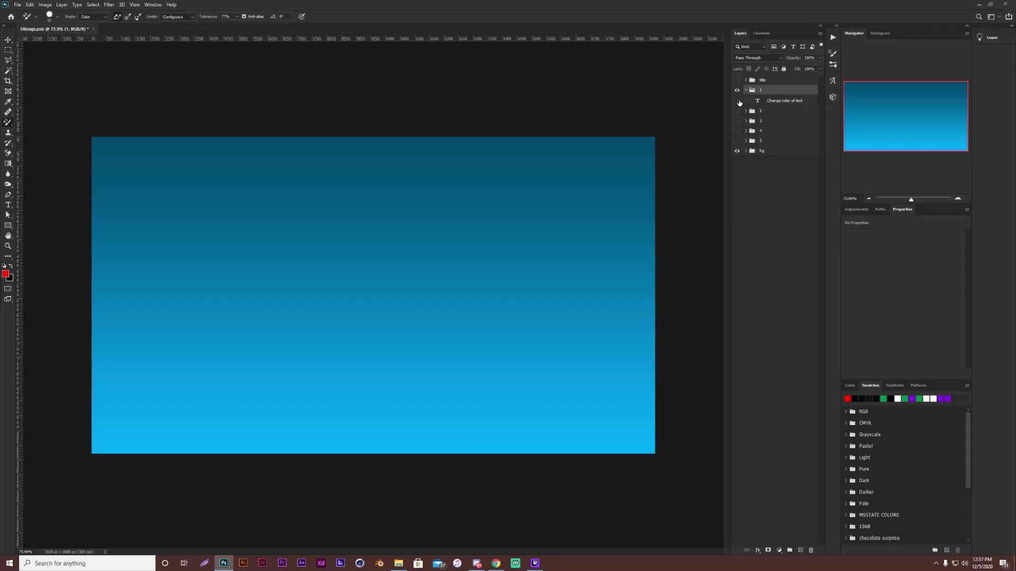
# - Make the 'Change color of text' layer visible to show the black CHANGE COLOR text
pyautogui.click(737, 101)
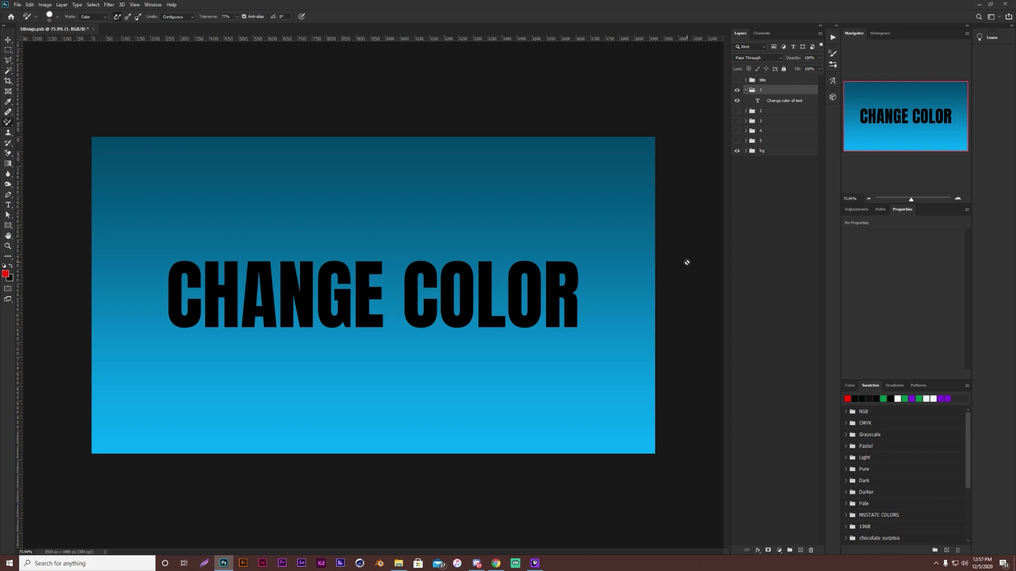
pyautogui.click(779, 102)
pyautogui.click(8, 206)
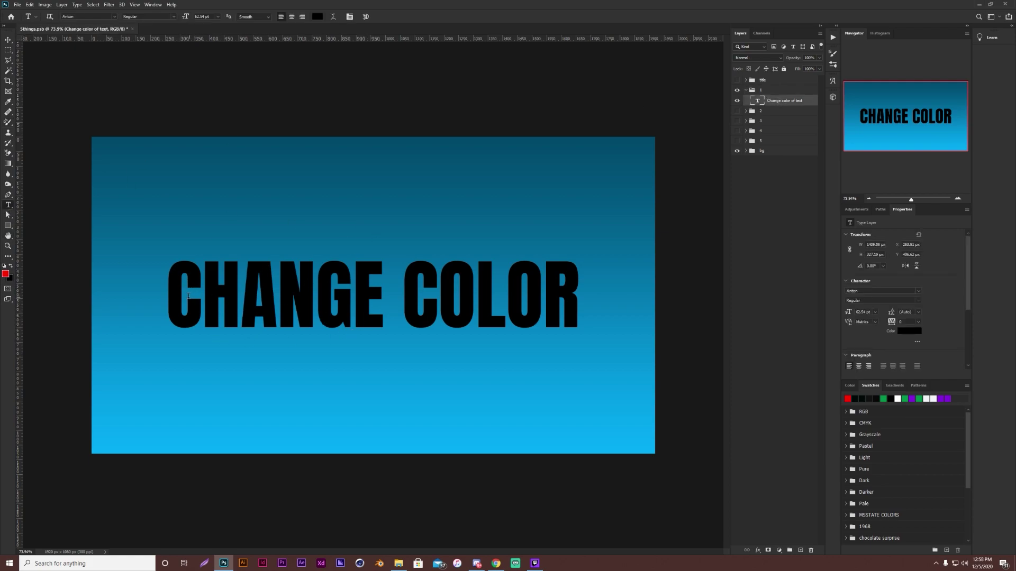
pyautogui.doubleClick(757, 102)
pyautogui.click(318, 16)
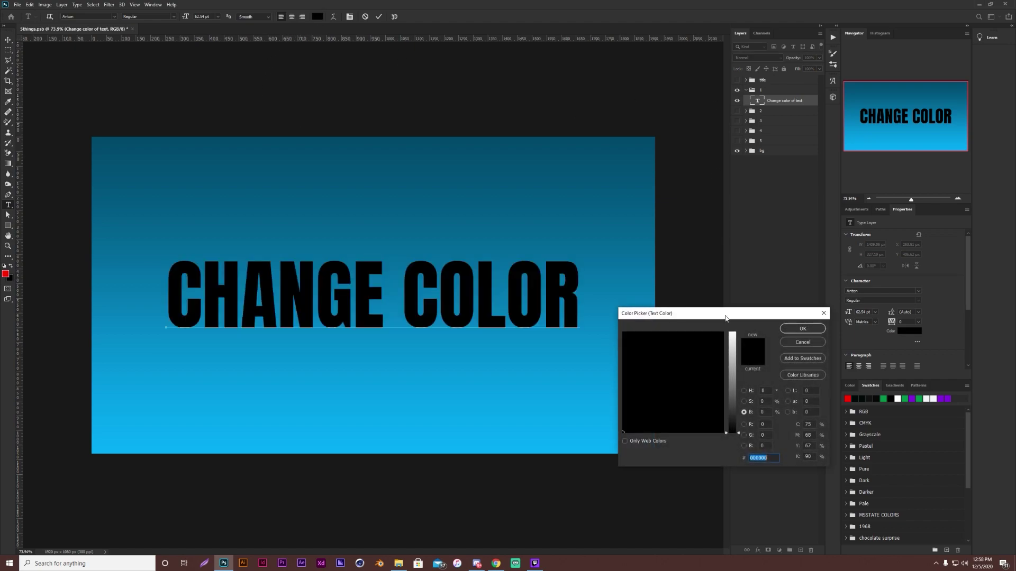
pyautogui.click(732, 353)
pyautogui.click(743, 390)
pyautogui.moveTo(688, 349); pyautogui.dragTo(662, 352)
pyautogui.click(732, 421)
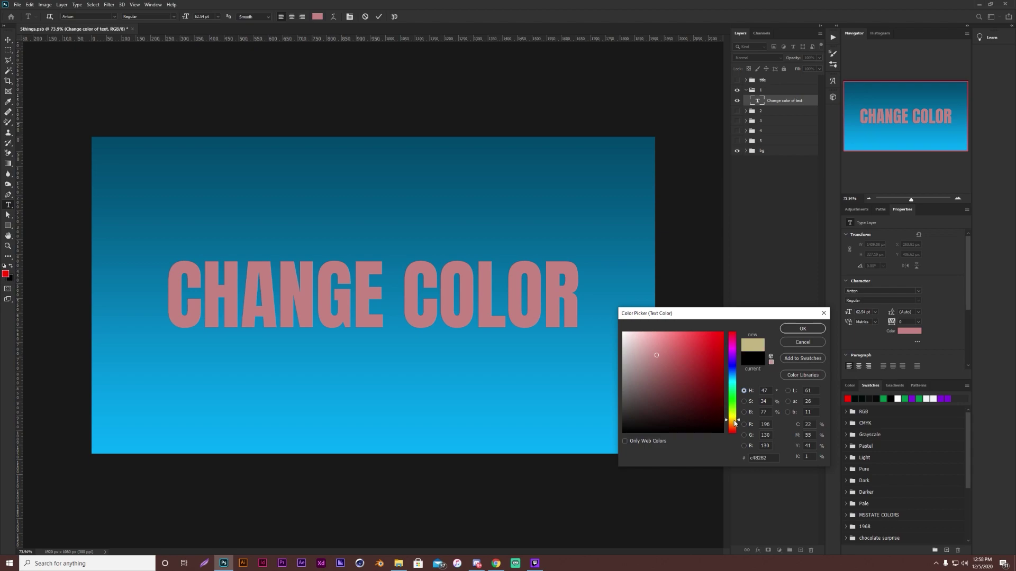
pyautogui.click(709, 343)
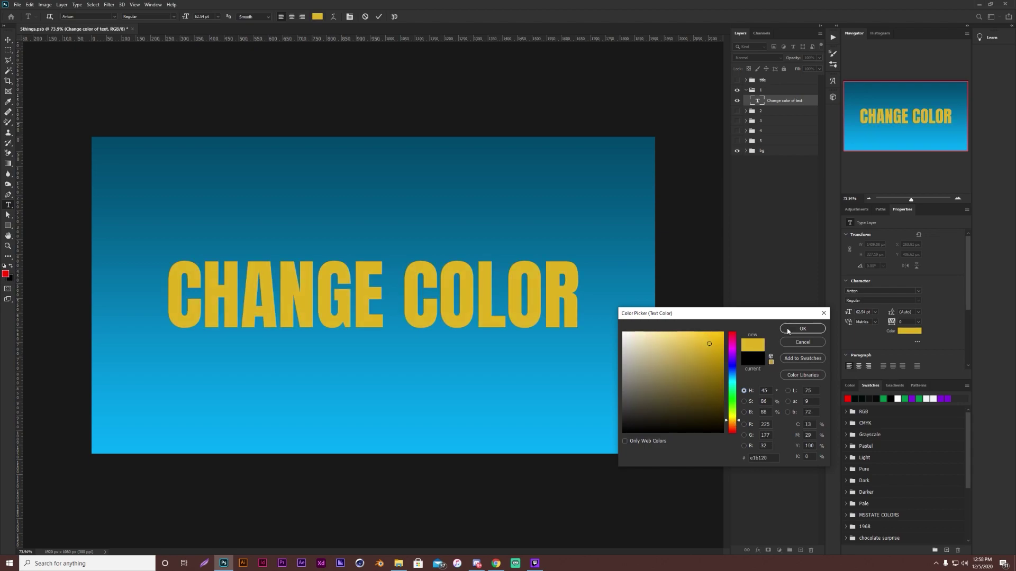
pyautogui.click(789, 331)
pyautogui.click(318, 16)
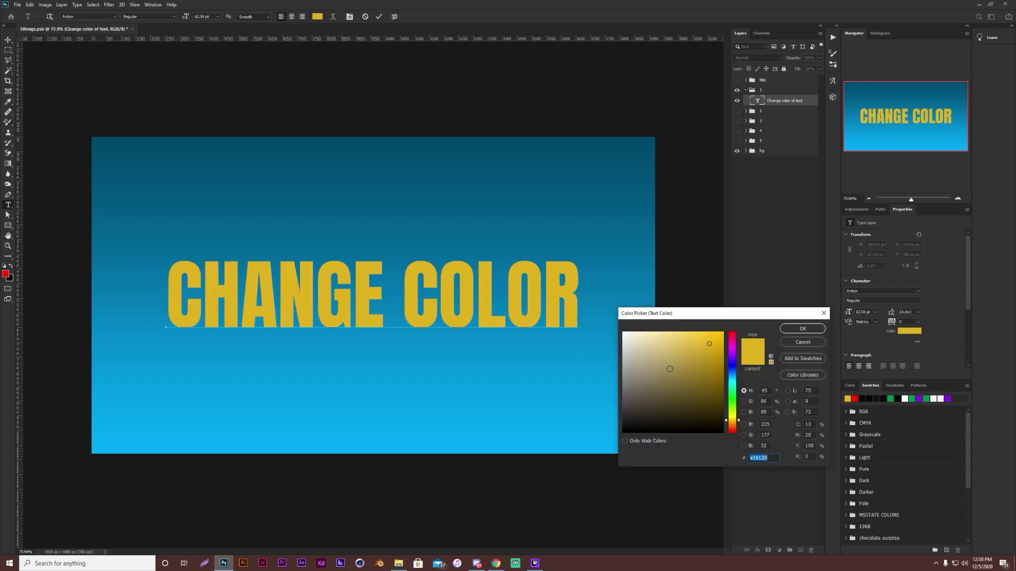
pyautogui.write('000000')
# - Commit the black text, then fill the CHANGE COLOR text with yellow (ffc000) using Alt+Backspace
pyautogui.click(790, 331)
pyautogui.click(8, 40)
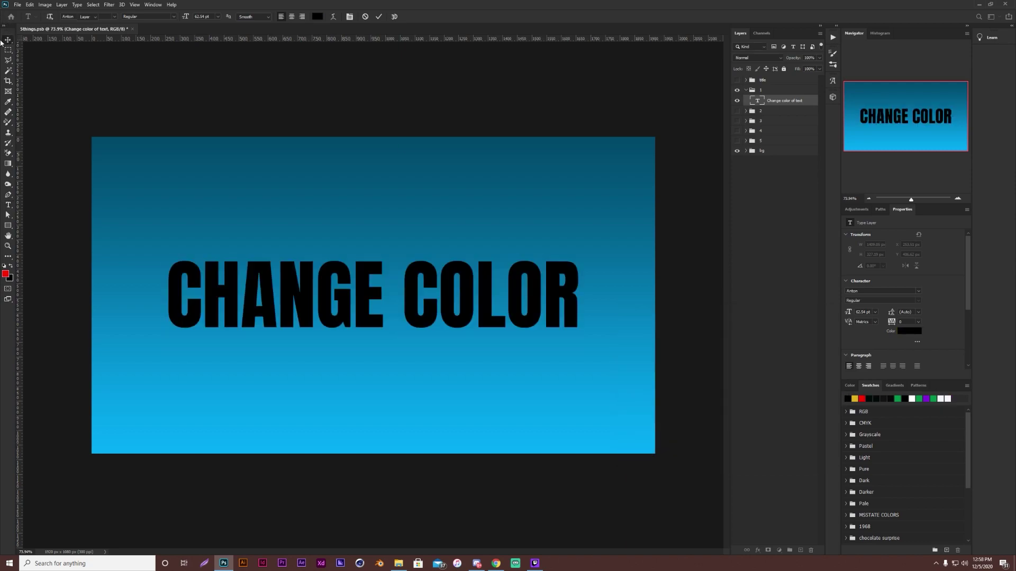
pyautogui.click(6, 275)
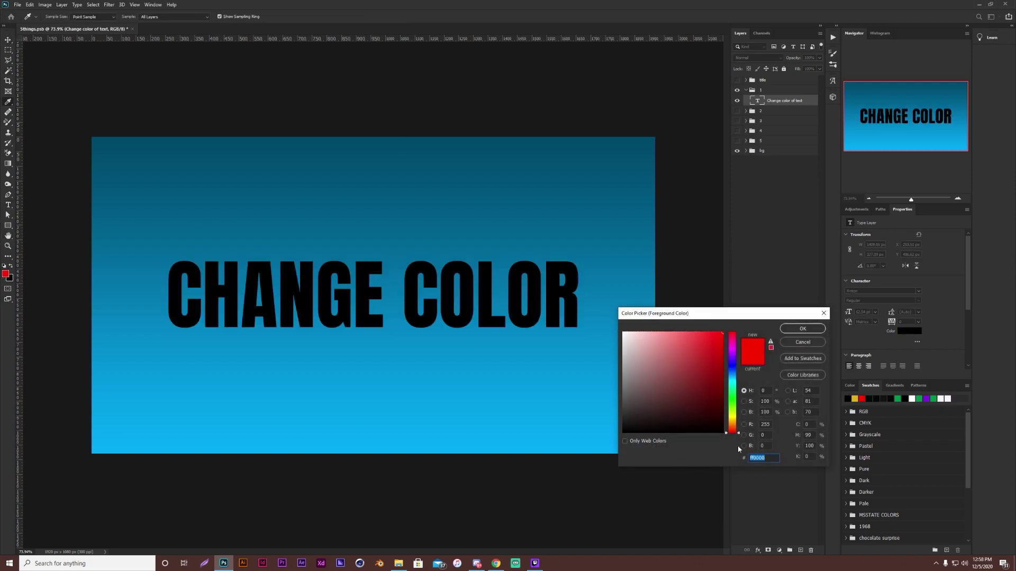
pyautogui.moveTo(734, 421); pyautogui.dragTo(733, 423)
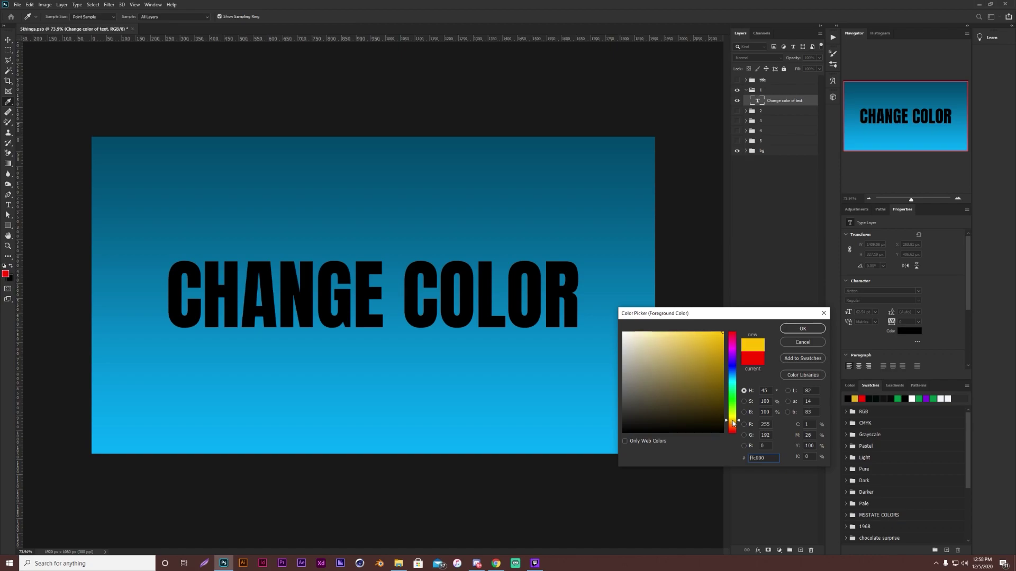
pyautogui.click(787, 329)
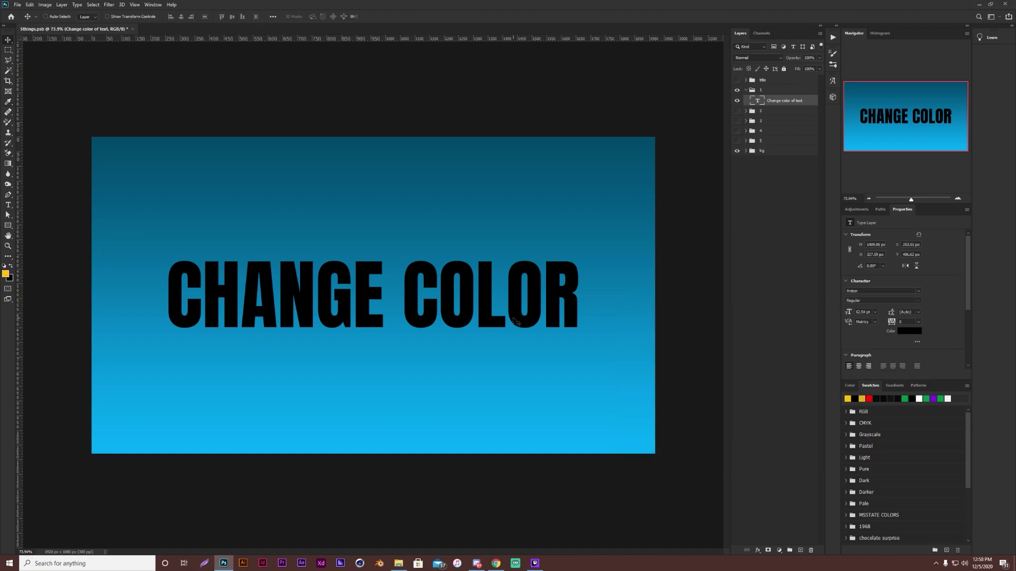
pyautogui.hotkey('alt', 'BackSpace')
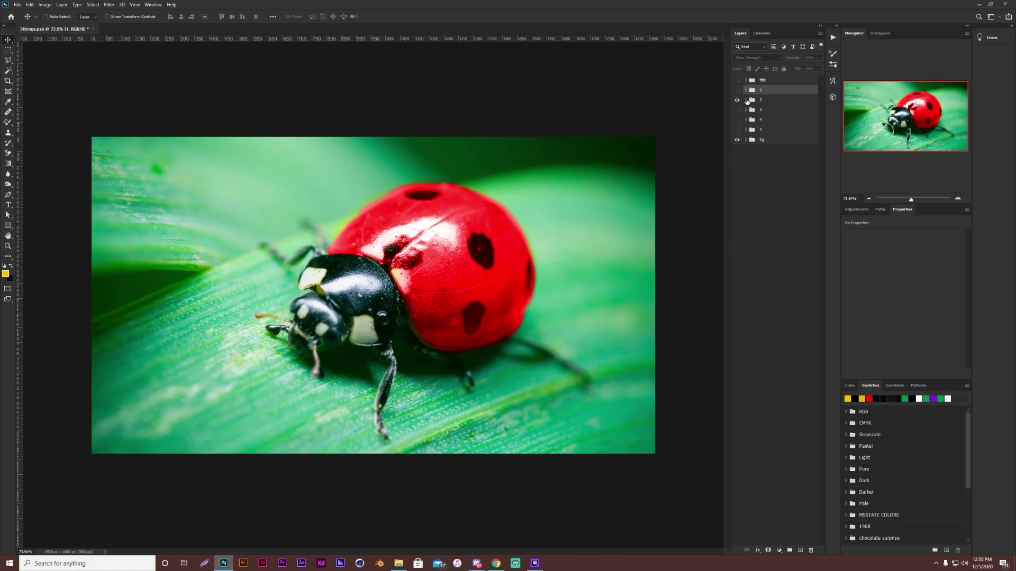
# - Show and expand group 2, select its layer, and switch to the Color Replacement Tool
pyautogui.click(736, 98)
pyautogui.click(746, 100)
pyautogui.click(770, 112)
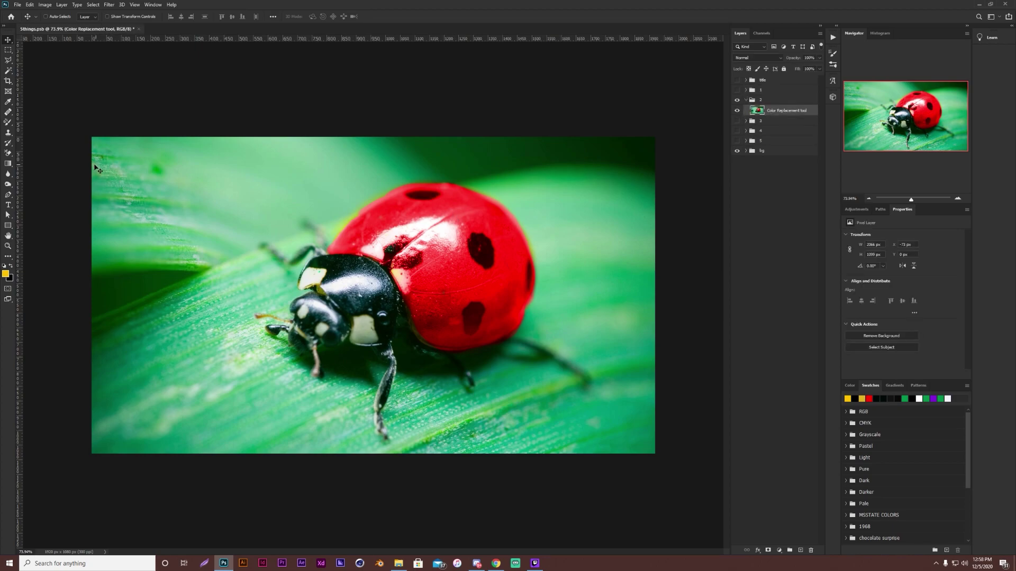
pyautogui.press('b')
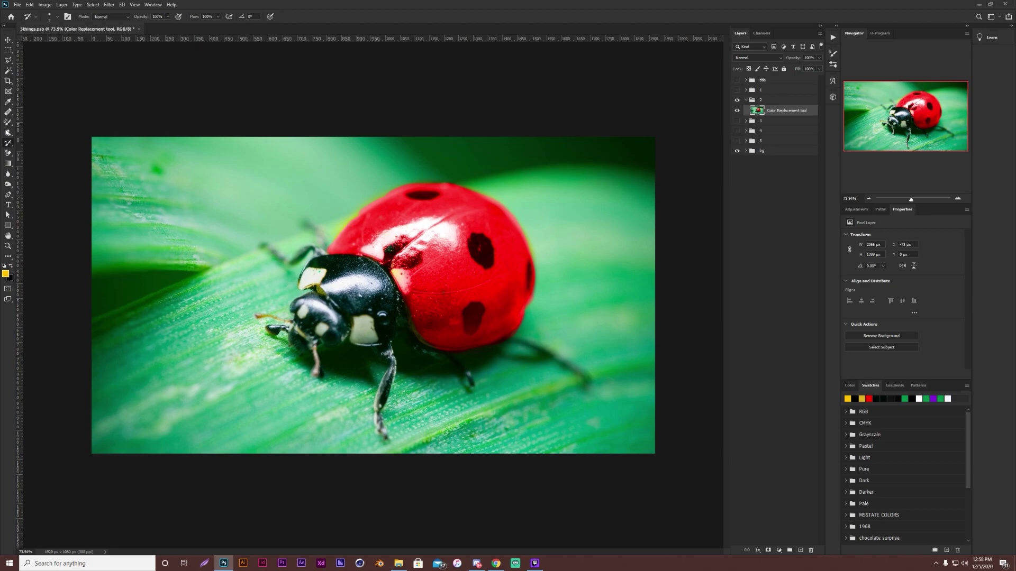
pyautogui.rightClick(7, 127)
pyautogui.click(39, 137)
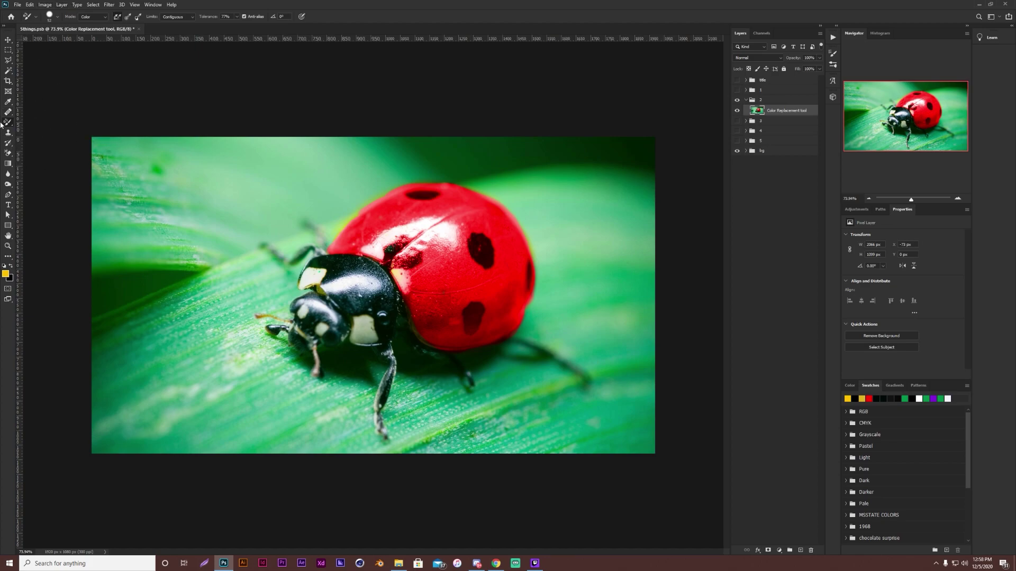
pyautogui.rightClick(7, 122)
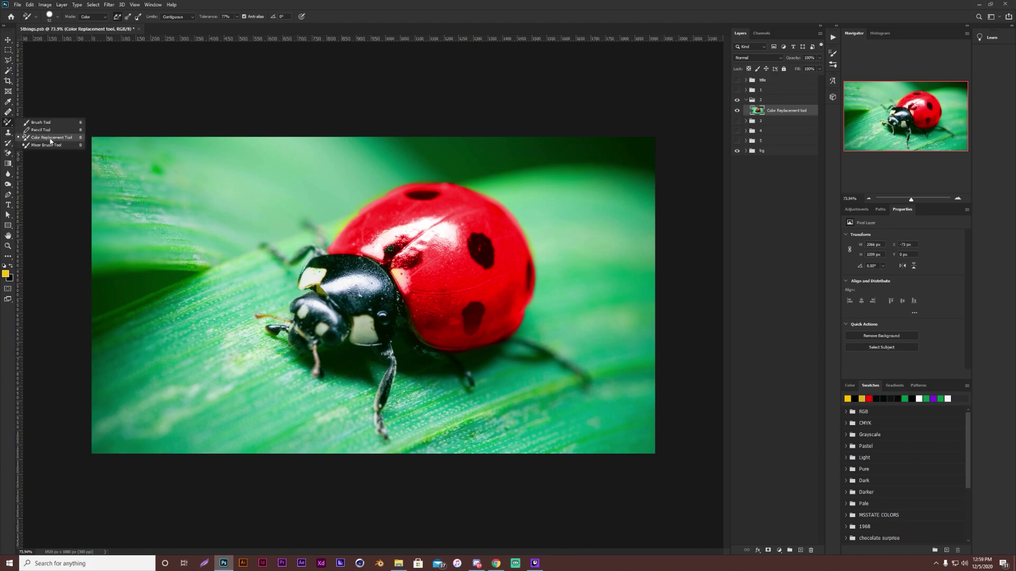
# - Set the foreground colour to cyan 00e4ff and paint a cyan spot on the ladybug's shell
pyautogui.click(5, 274)
pyautogui.click(731, 382)
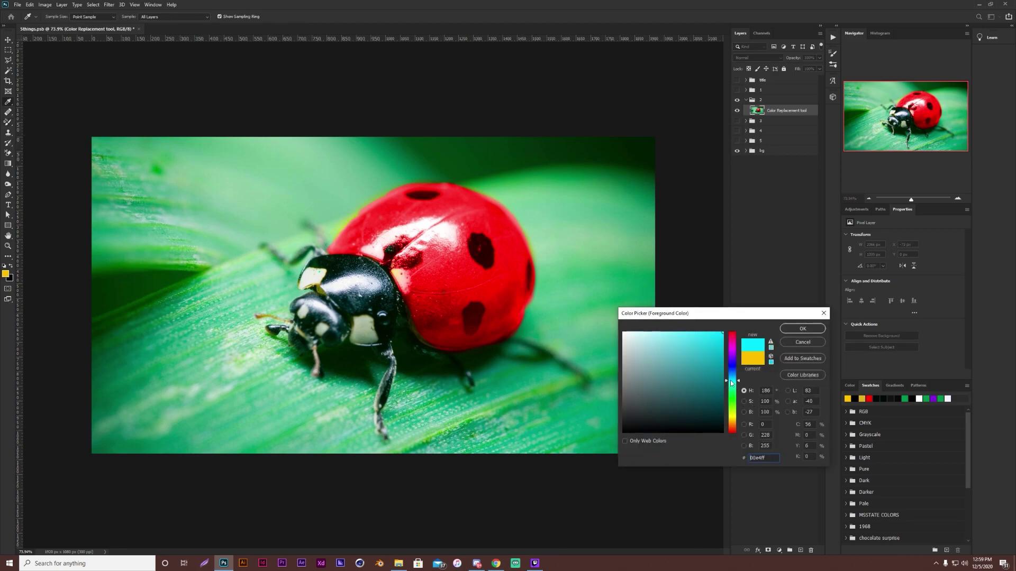
pyautogui.click(802, 329)
pyautogui.scroll(3, 438, 264)
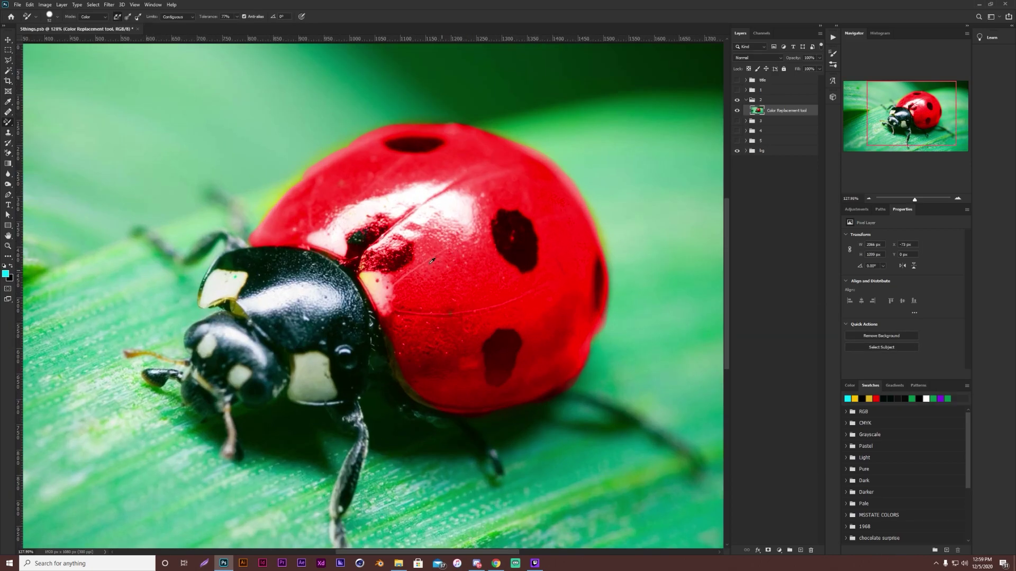
pyautogui.click(446, 270)
# - Lower the Color Replacement tolerance to 51%
pyautogui.click(236, 16)
pyautogui.moveTo(230, 28); pyautogui.dragTo(227, 30)
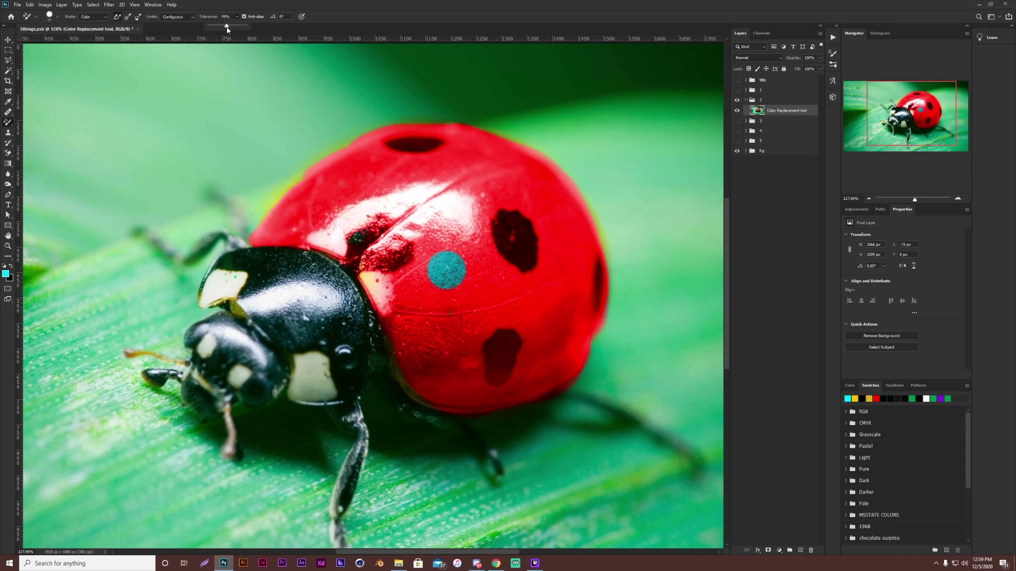
pyautogui.click(396, 245)
# - Brush cyan over the red shell around the upper spots, keeping Color mode
pyautogui.moveTo(429, 214); pyautogui.dragTo(422, 242)
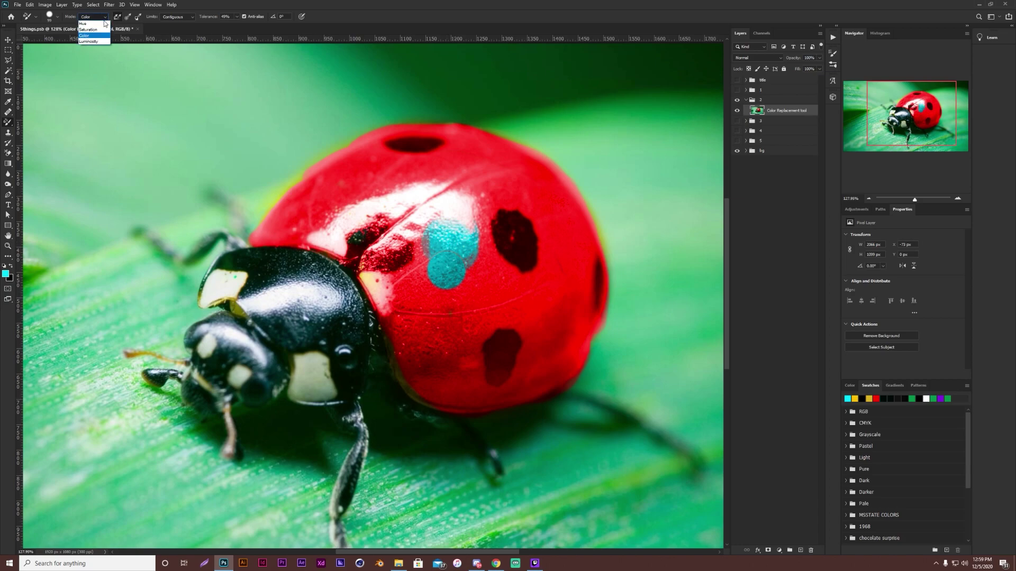
pyautogui.click(98, 35)
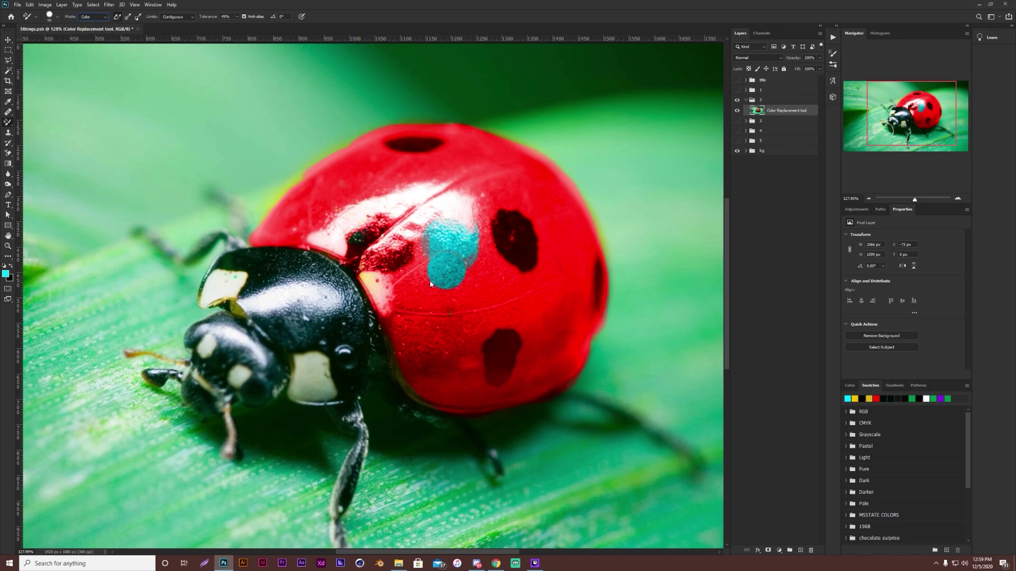
pyautogui.moveTo(430, 284)
pyautogui.mouseDown()
pyautogui.moveTo(466, 309)
pyautogui.moveTo(439, 309)
pyautogui.moveTo(492, 264)
pyautogui.moveTo(459, 229)
pyautogui.mouseUp()
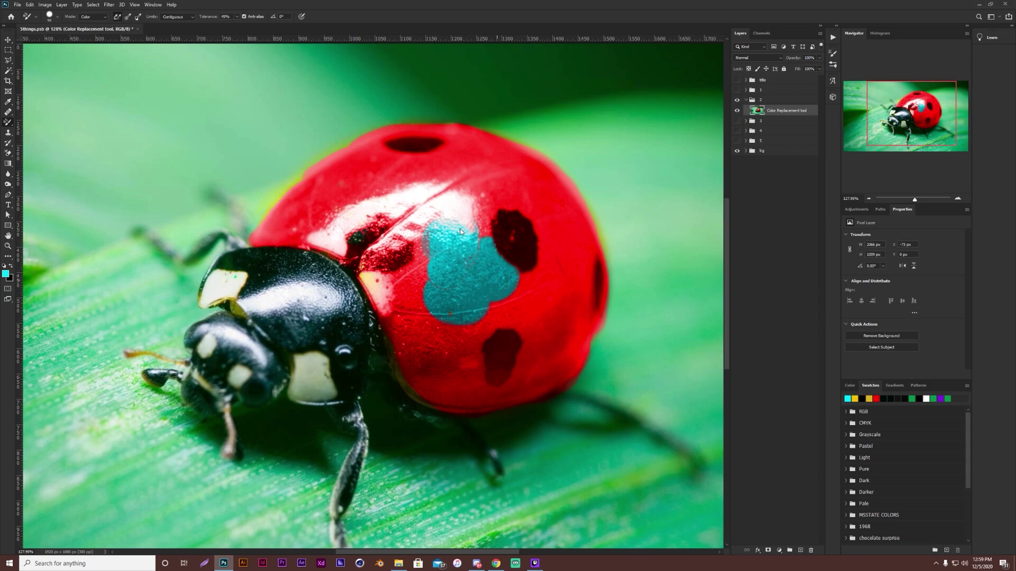
pyautogui.keyDown('alt'); pyautogui.rightClick(480, 194); pyautogui.keyUp('alt')
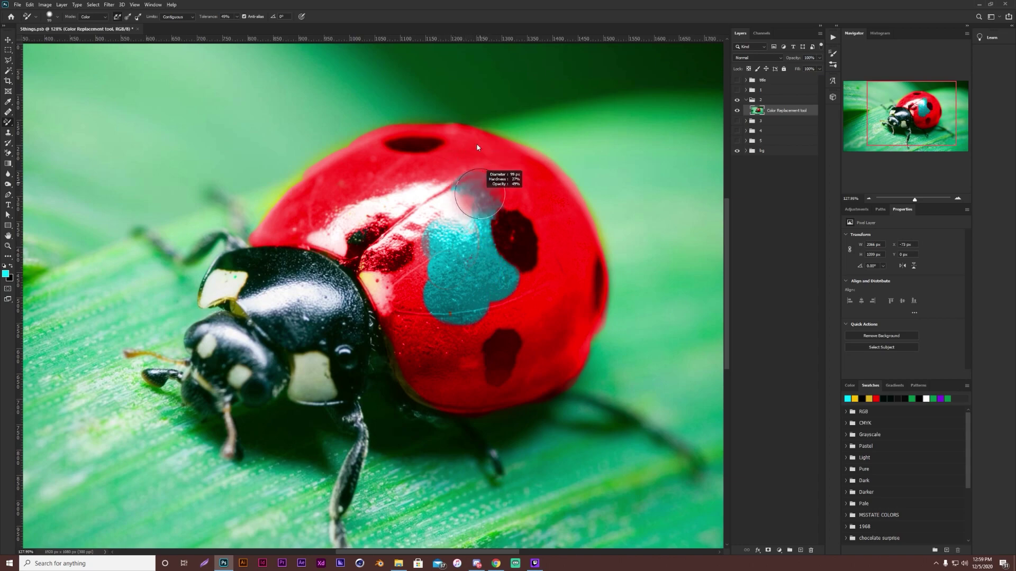
pyautogui.moveTo(480, 194)
pyautogui.mouseDown()
pyautogui.moveTo(498, 183)
pyautogui.moveTo(526, 188)
pyautogui.moveTo(441, 165)
pyautogui.moveTo(421, 180)
pyautogui.moveTo(460, 167)
pyautogui.moveTo(398, 146)
pyautogui.moveTo(344, 182)
pyautogui.mouseUp()
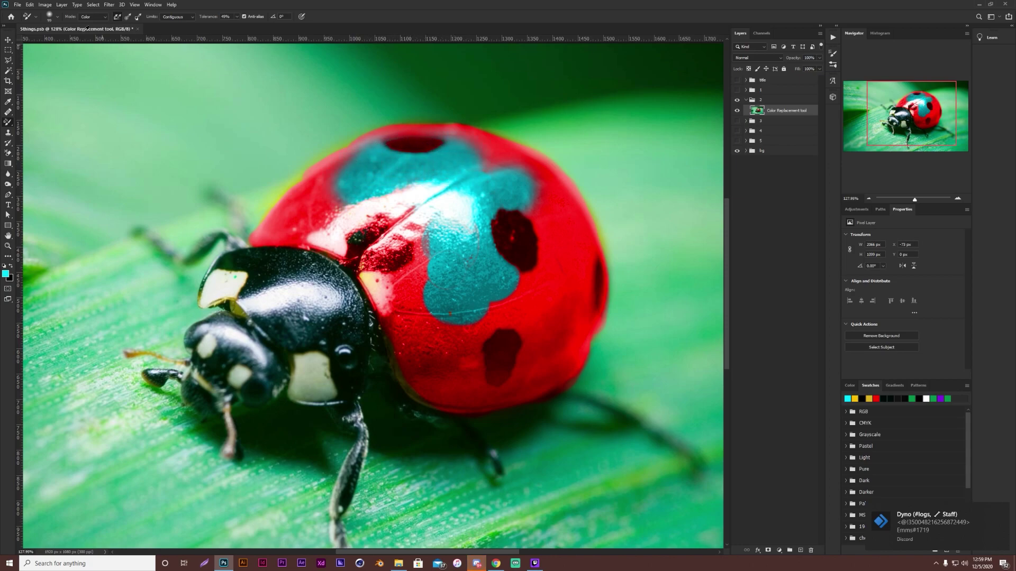
# - Raise the tolerance and brush cyan over the shell around the right, lower and lower-left areas
pyautogui.click(236, 16)
pyautogui.moveTo(237, 25); pyautogui.dragTo(258, 27)
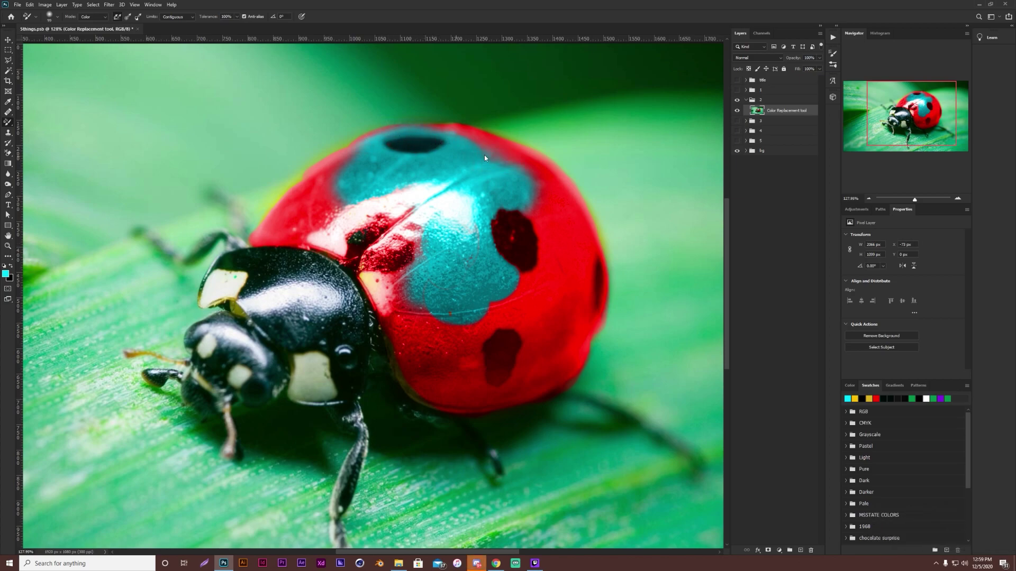
pyautogui.moveTo(494, 160)
pyautogui.mouseDown()
pyautogui.moveTo(519, 183)
pyautogui.moveTo(464, 288)
pyautogui.mouseUp()
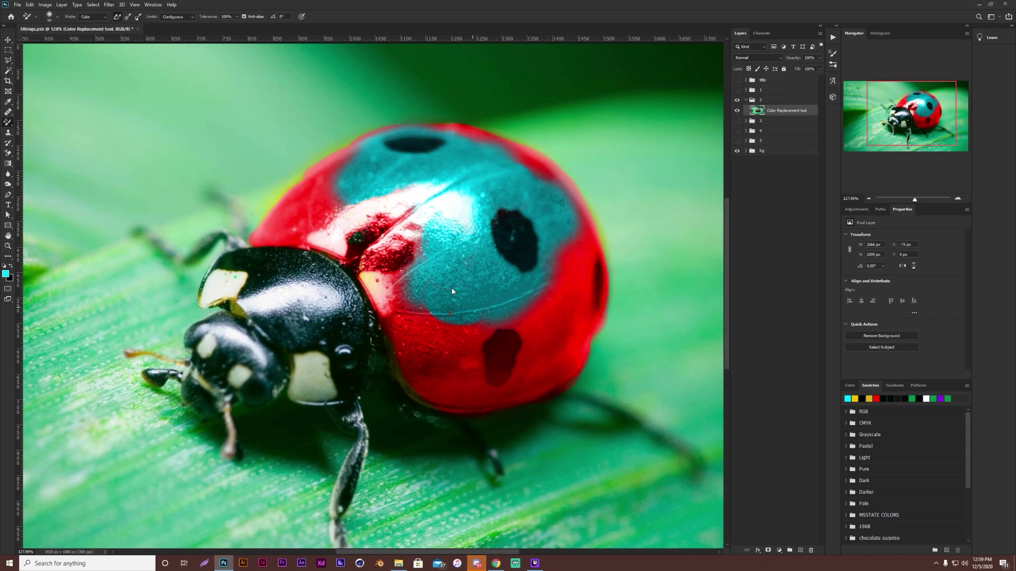
pyautogui.moveTo(444, 318)
pyautogui.mouseDown()
pyautogui.moveTo(466, 301)
pyautogui.moveTo(515, 309)
pyautogui.moveTo(509, 356)
pyautogui.moveTo(491, 370)
pyautogui.moveTo(451, 364)
pyautogui.moveTo(465, 336)
pyautogui.moveTo(509, 321)
pyautogui.moveTo(396, 359)
pyautogui.moveTo(405, 359)
pyautogui.moveTo(386, 309)
pyautogui.moveTo(392, 273)
pyautogui.moveTo(367, 251)
pyautogui.moveTo(404, 232)
pyautogui.moveTo(402, 201)
pyautogui.mouseUp()
pyautogui.moveTo(282, 205)
pyautogui.mouseDown()
pyautogui.moveTo(317, 218)
pyautogui.moveTo(266, 238)
pyautogui.moveTo(307, 178)
pyautogui.moveTo(317, 185)
pyautogui.moveTo(317, 164)
pyautogui.moveTo(378, 127)
pyautogui.moveTo(463, 123)
pyautogui.moveTo(555, 177)
pyautogui.moveTo(582, 211)
pyautogui.moveTo(570, 270)
pyautogui.moveTo(577, 355)
pyautogui.moveTo(550, 385)
pyautogui.mouseUp()
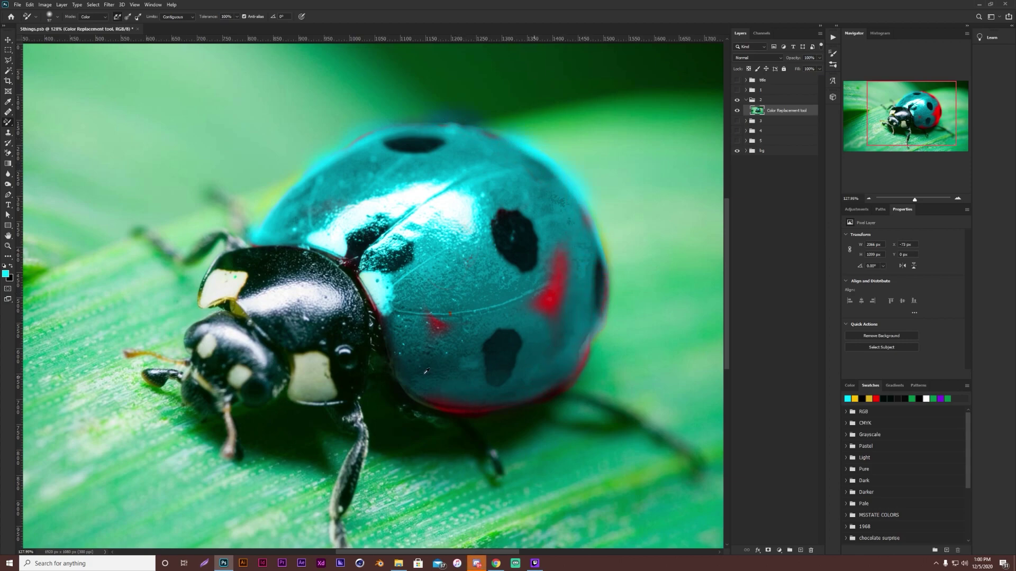
# - Recolour the leftover red patches and the right rim of the shell cyan
pyautogui.moveTo(433, 327); pyautogui.dragTo(443, 317)
pyautogui.moveTo(537, 312); pyautogui.dragTo(564, 259)
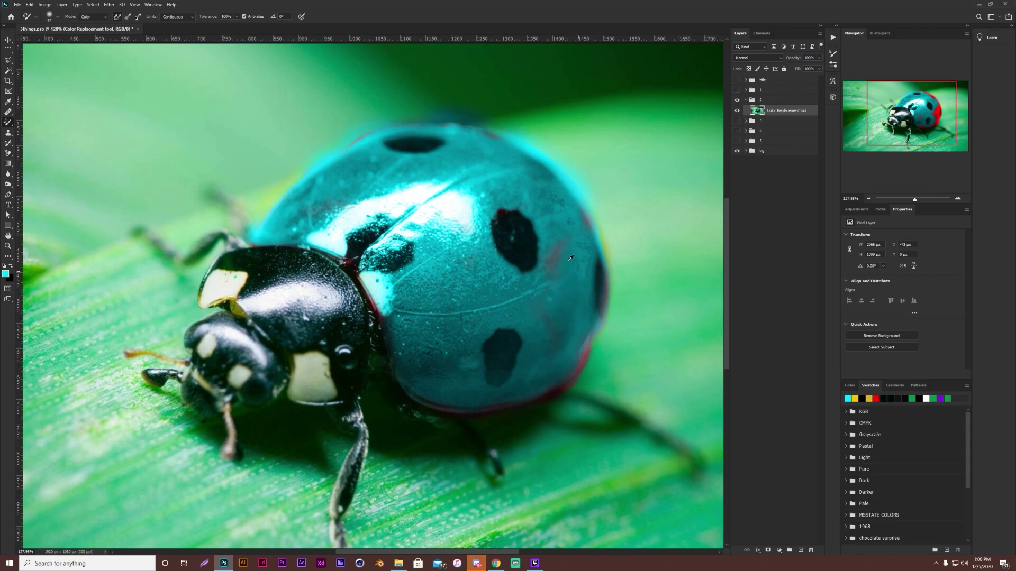
pyautogui.moveTo(581, 343); pyautogui.dragTo(586, 361)
pyautogui.scroll(-5, 552, 210)
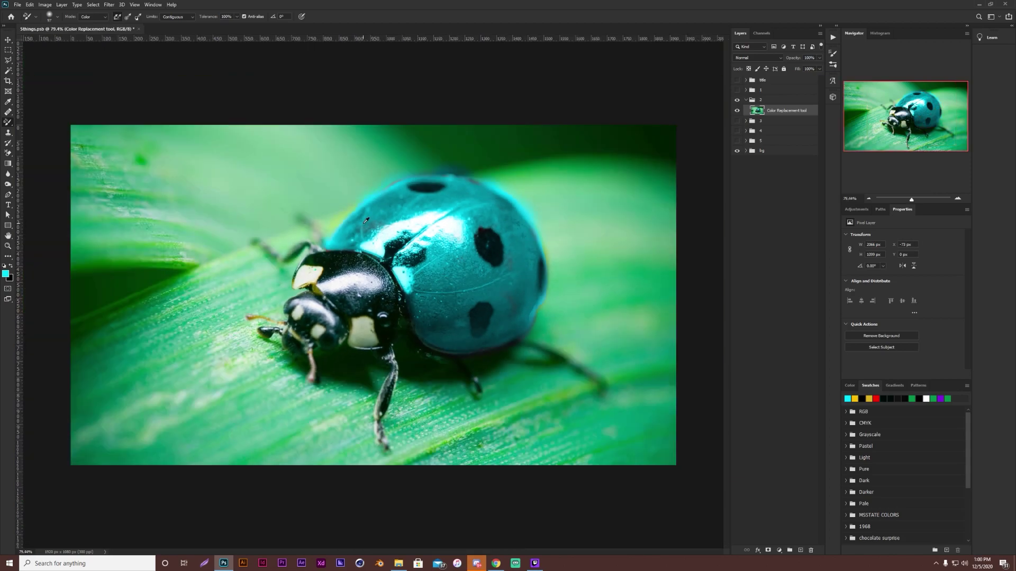
pyautogui.scroll(1, 497, 297)
pyautogui.scroll(-1, 497, 296)
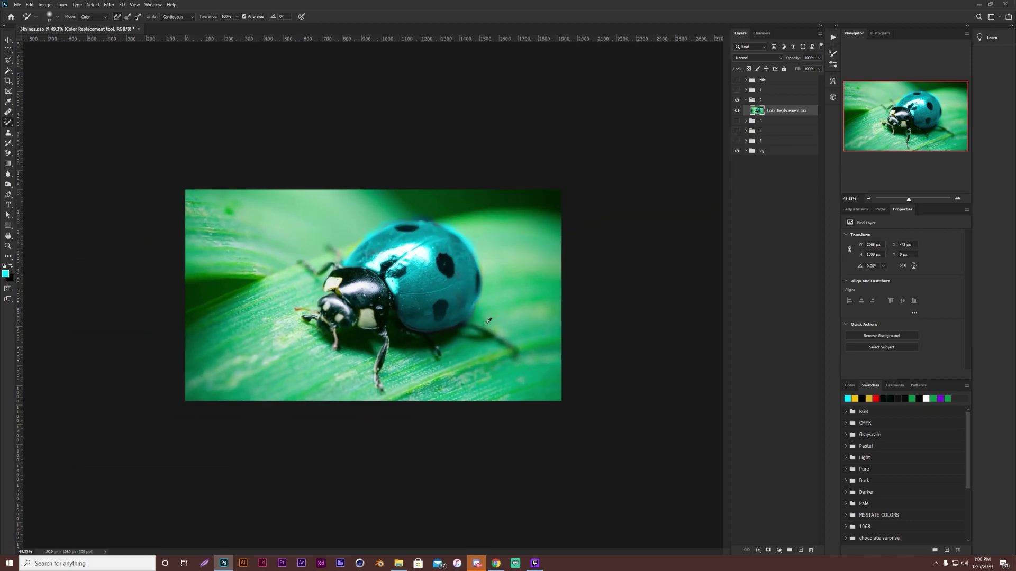
pyautogui.scroll(4, 492, 291)
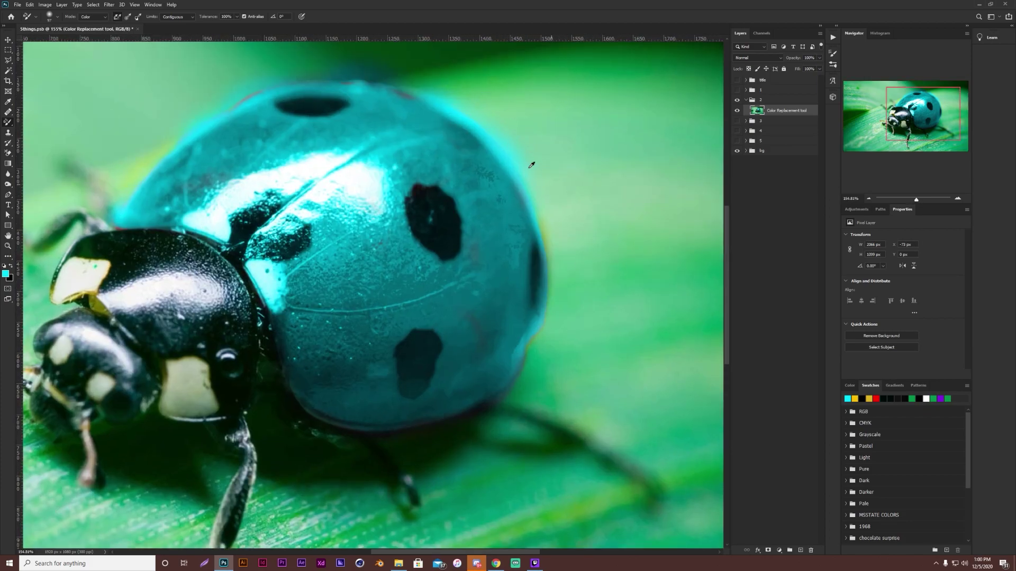
pyautogui.scroll(-2, 566, 145)
pyautogui.scroll(-1, 564, 255)
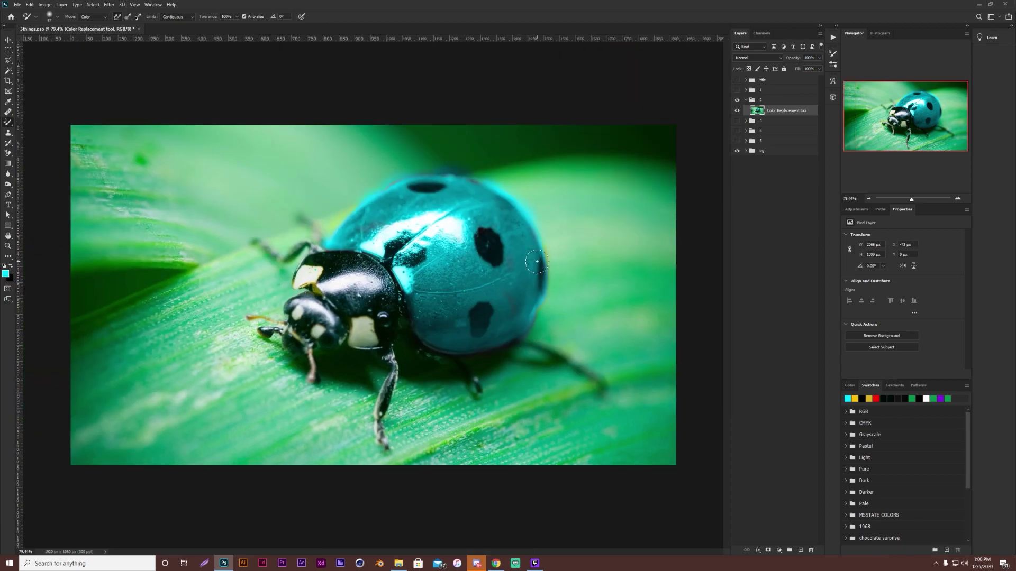
pyautogui.scroll(3, 284, 227)
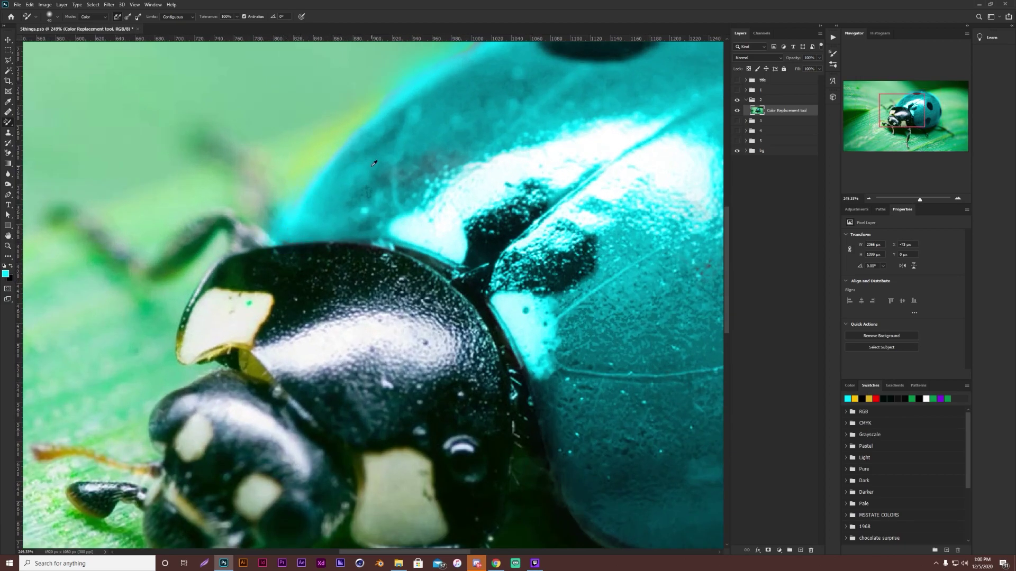
pyautogui.scroll(-2, 382, 165)
pyautogui.scroll(-1, 582, 227)
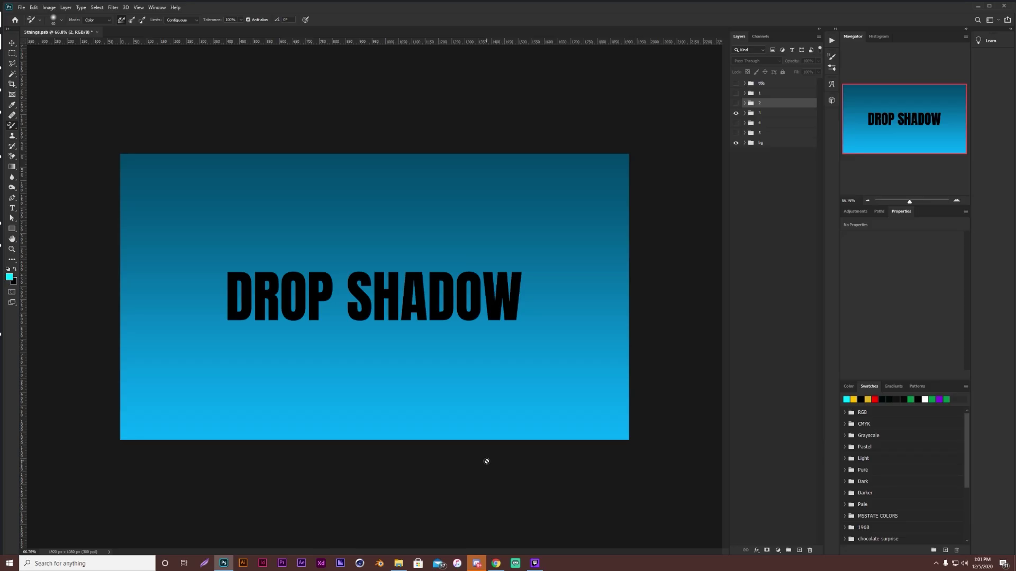
# - Open the DROP SHADOW layer's Drop Shadow settings, set its angle and ~31 px distance, and reposition it
pyautogui.click(744, 114)
pyautogui.doubleClick(789, 141)
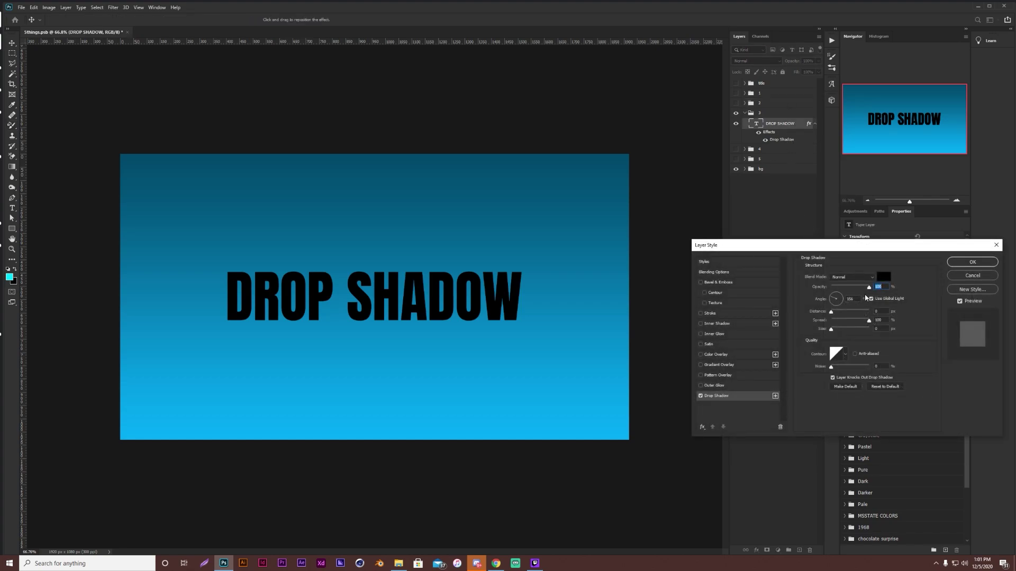
pyautogui.click(836, 296)
pyautogui.moveTo(831, 311)
pyautogui.mouseDown()
pyautogui.moveTo(850, 313)
pyautogui.moveTo(853, 288)
pyautogui.moveTo(839, 302)
pyautogui.mouseUp()
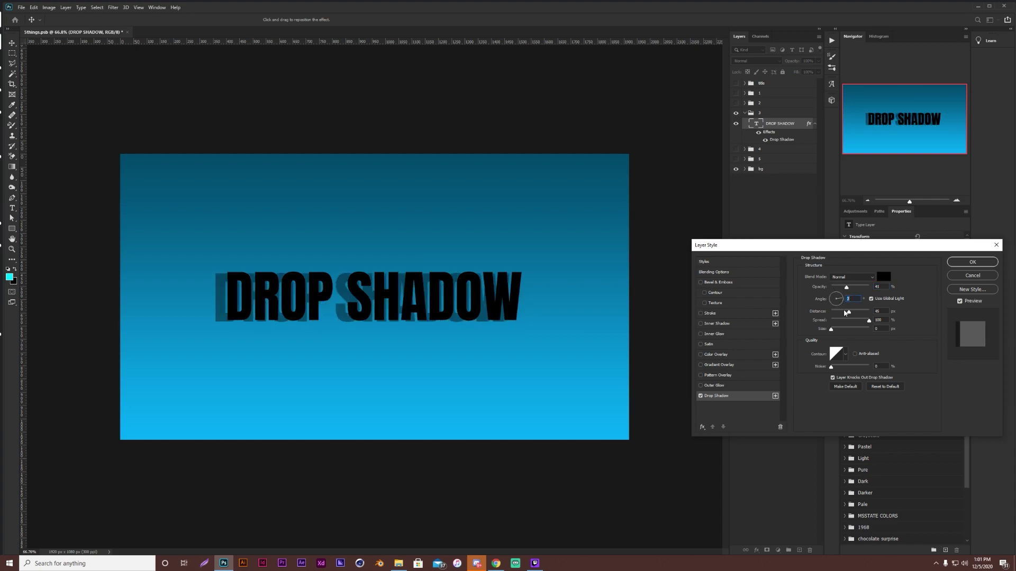
pyautogui.moveTo(844, 313)
pyautogui.mouseDown()
pyautogui.moveTo(837, 317)
pyautogui.moveTo(850, 313)
pyautogui.mouseUp()
pyautogui.moveTo(382, 292); pyautogui.dragTo(407, 328)
# - Turn off Drop Shadow and enable a white Inner Shadow with Normal blend and distance 30
pyautogui.click(701, 396)
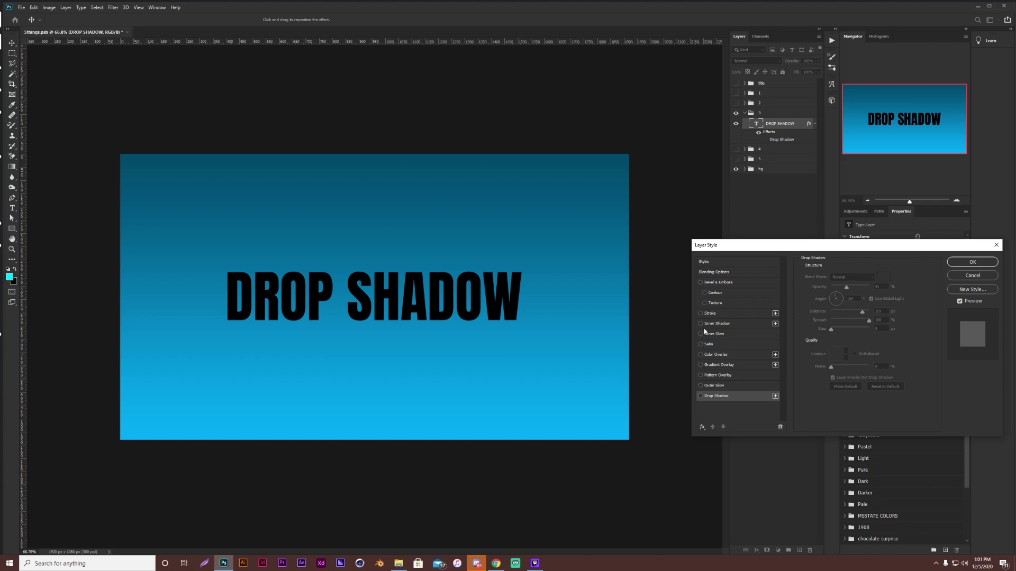
pyautogui.click(701, 323)
pyautogui.moveTo(833, 312); pyautogui.dragTo(843, 312)
pyautogui.click(883, 276)
pyautogui.click(802, 329)
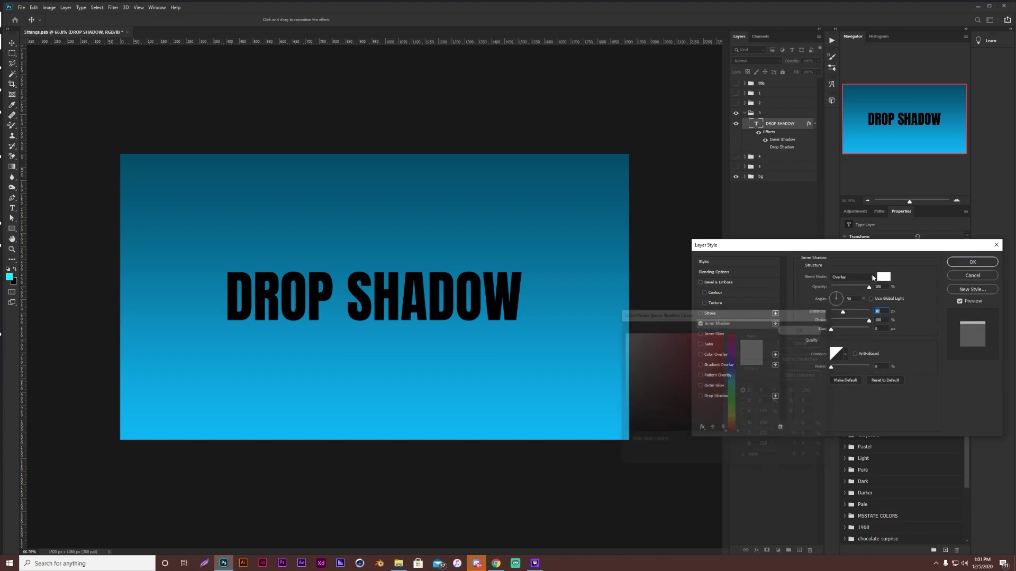
pyautogui.click(851, 277)
pyautogui.click(850, 285)
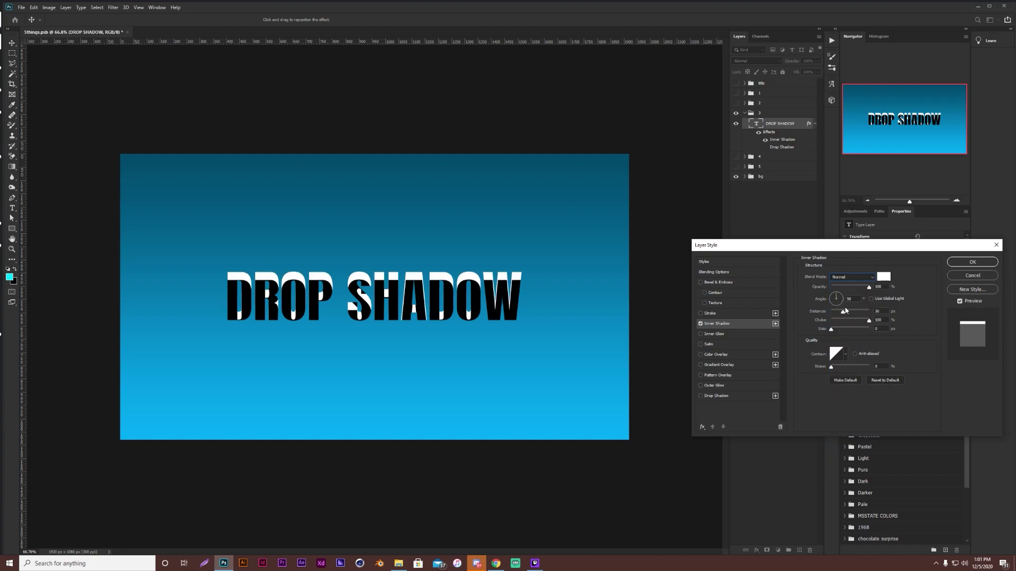
# - Set the inner shadow angle to 91 and position it on the letters, re-enabling Drop Shadow
pyautogui.moveTo(492, 281); pyautogui.dragTo(523, 288)
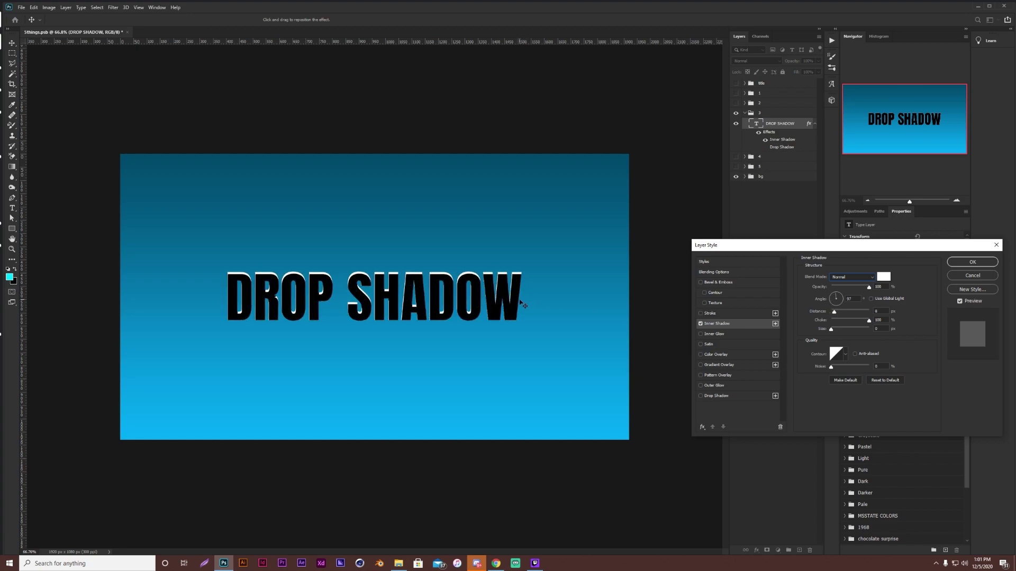
pyautogui.click(839, 300)
pyautogui.click(832, 302)
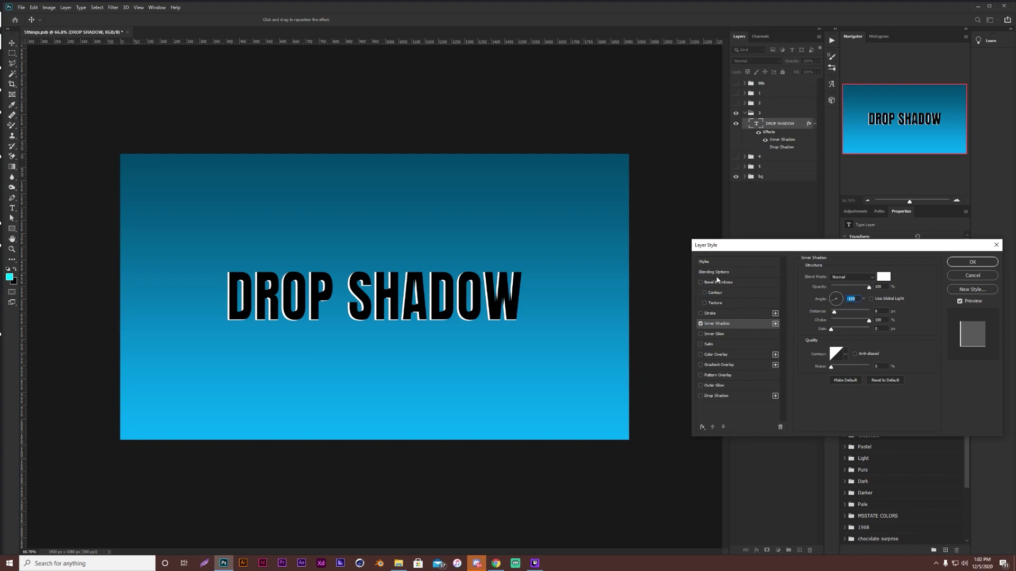
pyautogui.moveTo(381, 282); pyautogui.dragTo(405, 305)
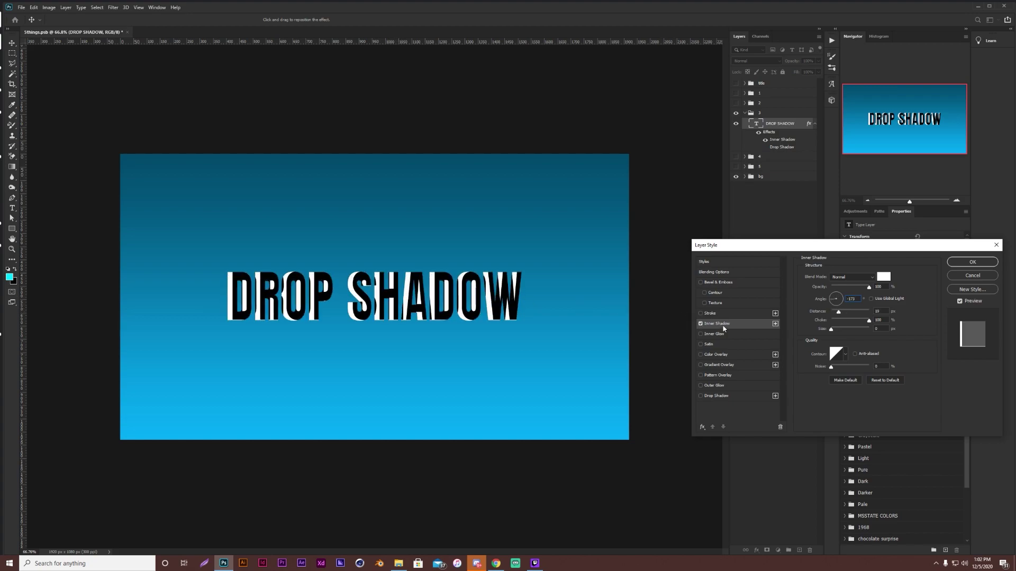
pyautogui.click(700, 396)
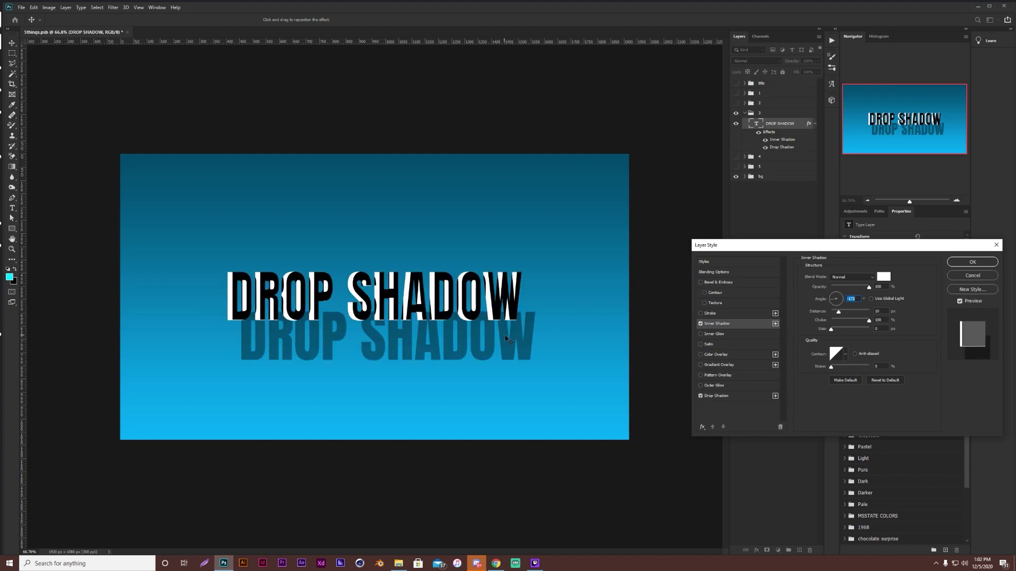
pyautogui.moveTo(497, 338)
pyautogui.mouseDown()
pyautogui.moveTo(521, 347)
pyautogui.moveTo(489, 340)
pyautogui.mouseUp()
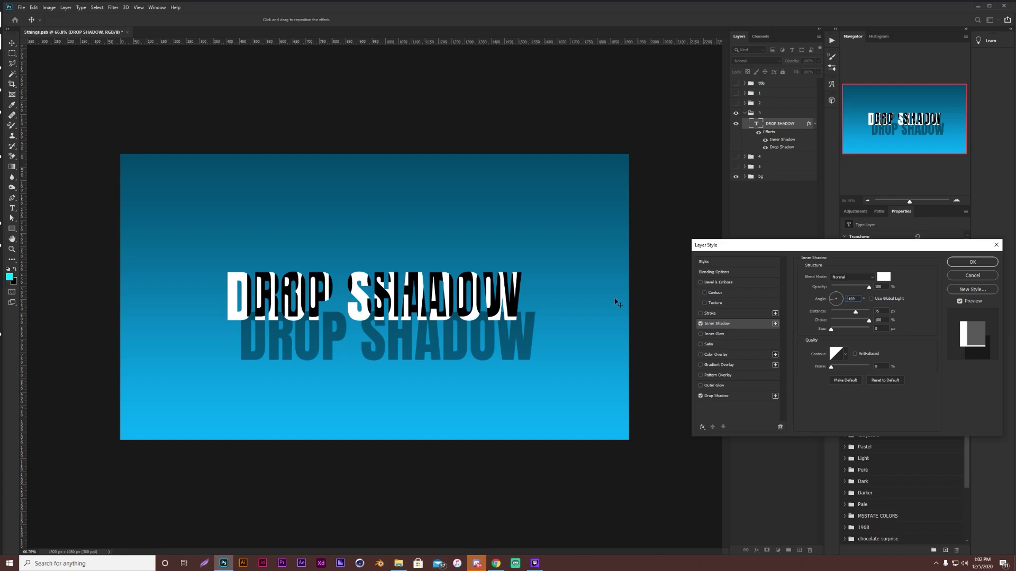
pyautogui.moveTo(451, 294); pyautogui.dragTo(417, 300)
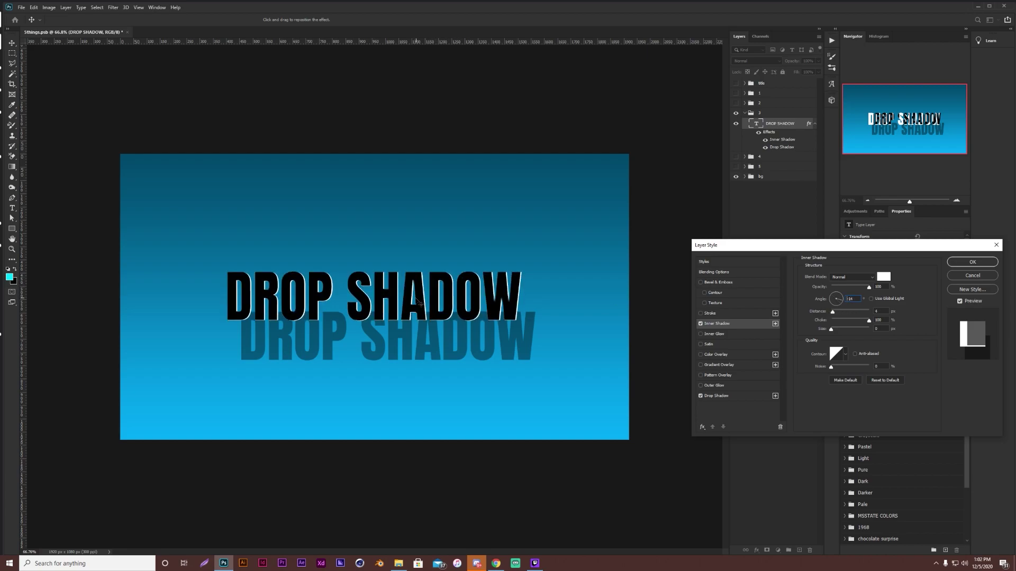
# - Drag the drop shadow closer beneath the DROP SHADOW text
pyautogui.click(716, 396)
pyautogui.moveTo(494, 360); pyautogui.dragTo(467, 318)
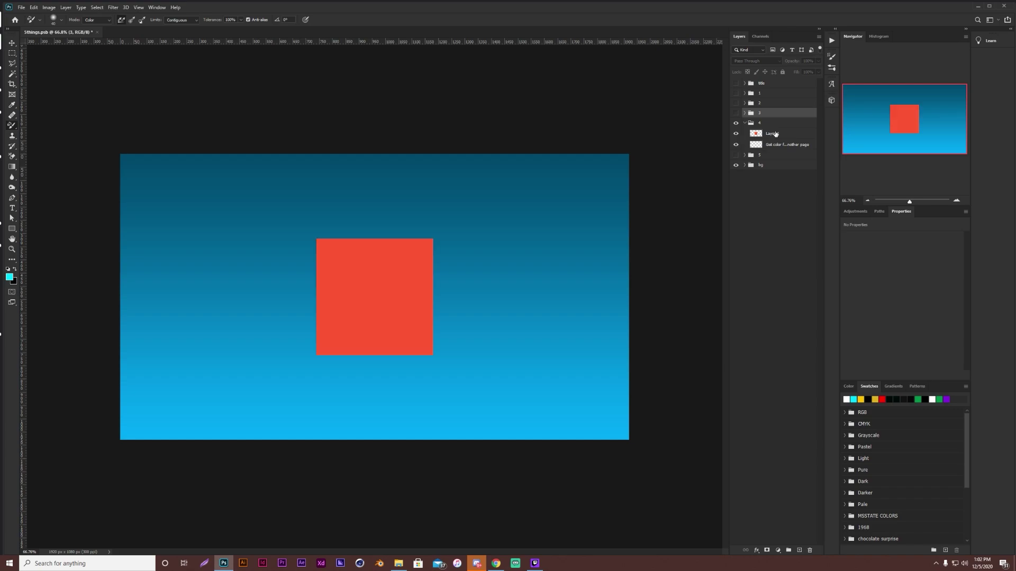
# - Show the red square layer and narrow the Photoshop window to expose the browser colour palette
pyautogui.click(762, 134)
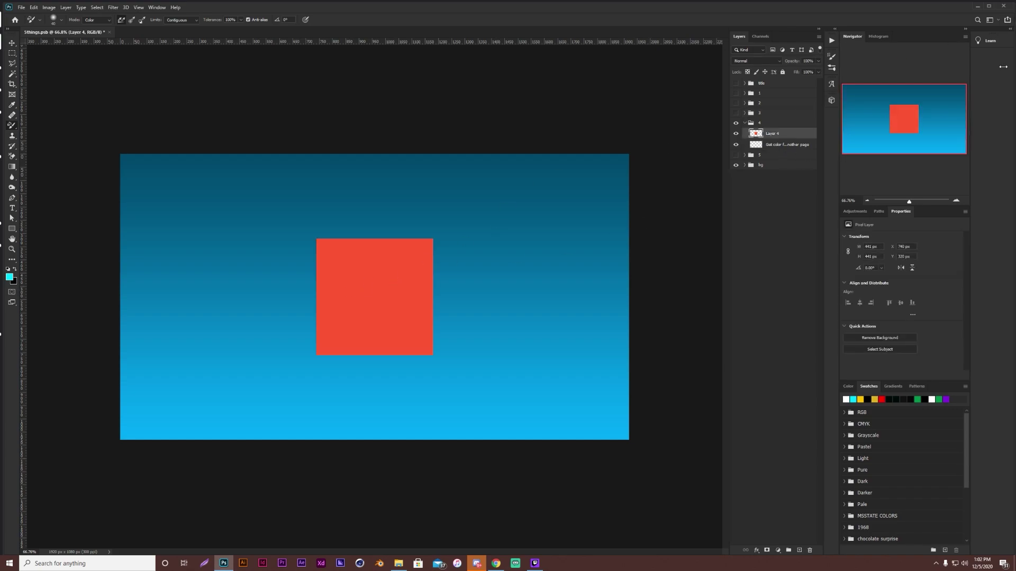
pyautogui.moveTo(1012, 66); pyautogui.dragTo(851, 67)
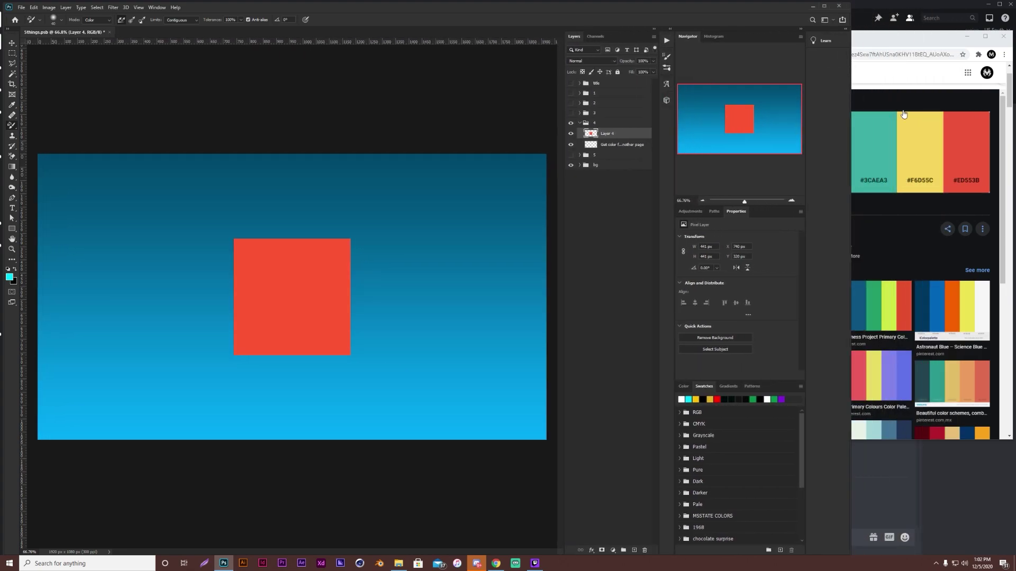
# - Sample the browser palette's yellow #F6D55C with the Color Picker eyedropper as the foreground colour
pyautogui.click(9, 275)
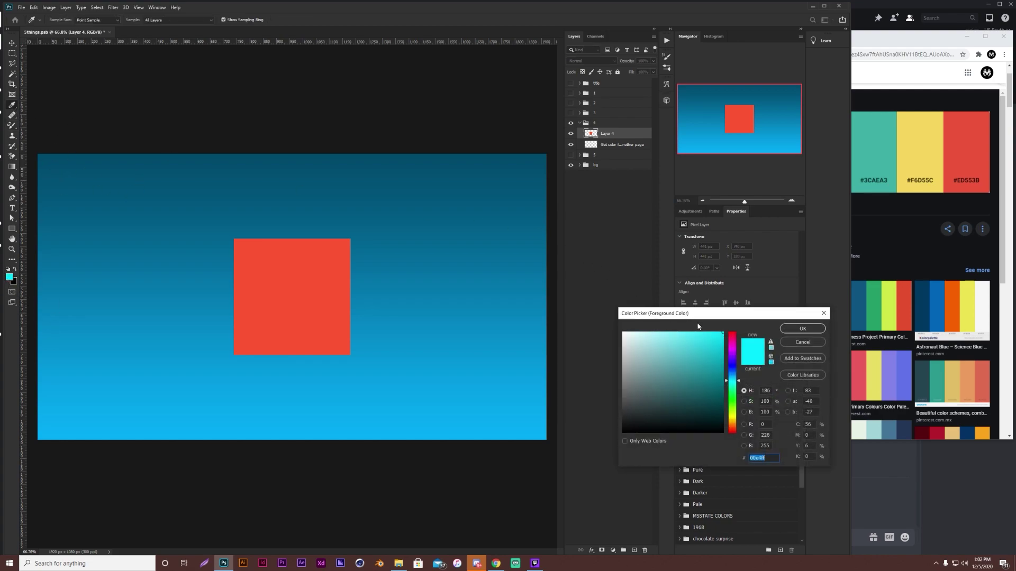
pyautogui.moveTo(697, 315); pyautogui.dragTo(574, 321)
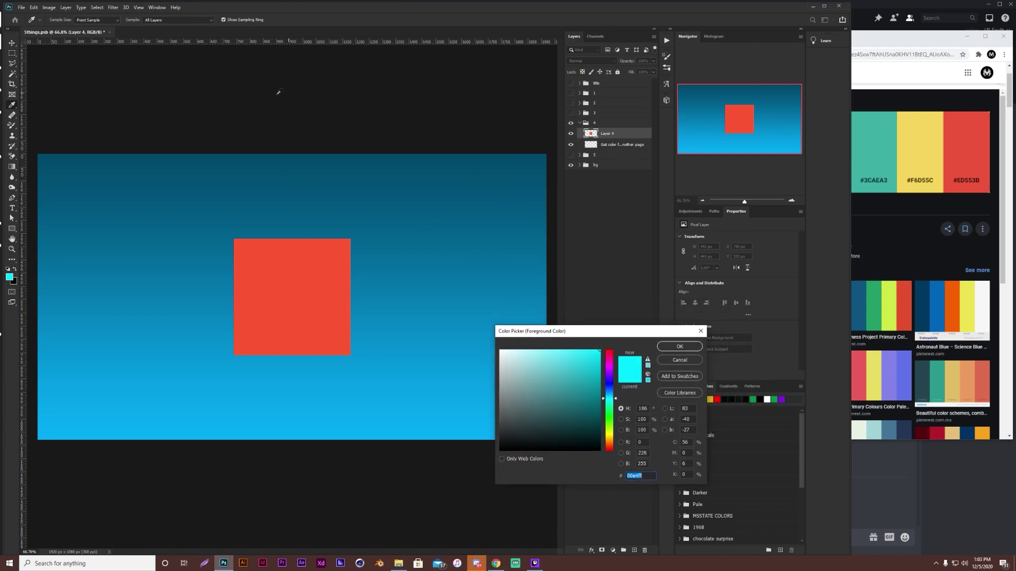
pyautogui.click(431, 190)
pyautogui.moveTo(432, 190); pyautogui.dragTo(924, 152)
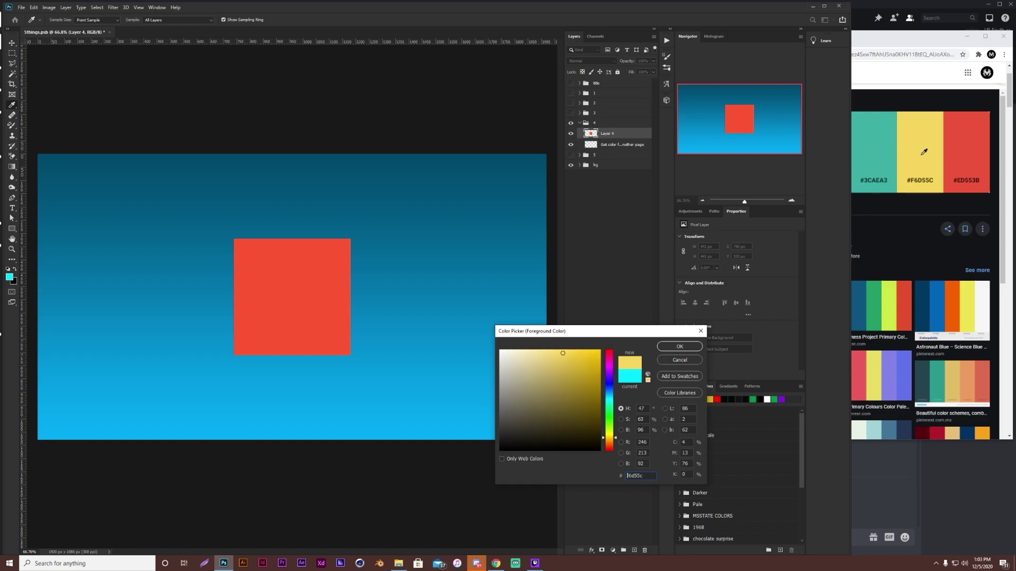
pyautogui.rightClick(921, 157)
pyautogui.click(479, 508)
pyautogui.click(905, 156)
pyautogui.click(675, 345)
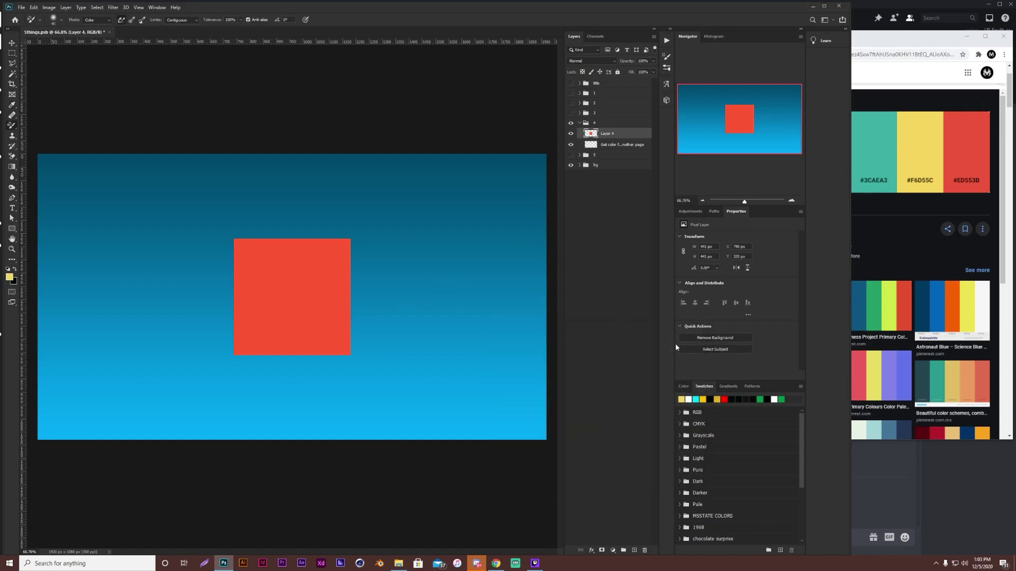
# - Fill Layer 4's square with the yellow foreground colour and deselect it
pyautogui.keyDown('ctrl'); pyautogui.click(592, 135); pyautogui.keyUp('ctrl')
pyautogui.hotkey('alt', 'BackSpace')
pyautogui.hotkey('ctrl', 'd')
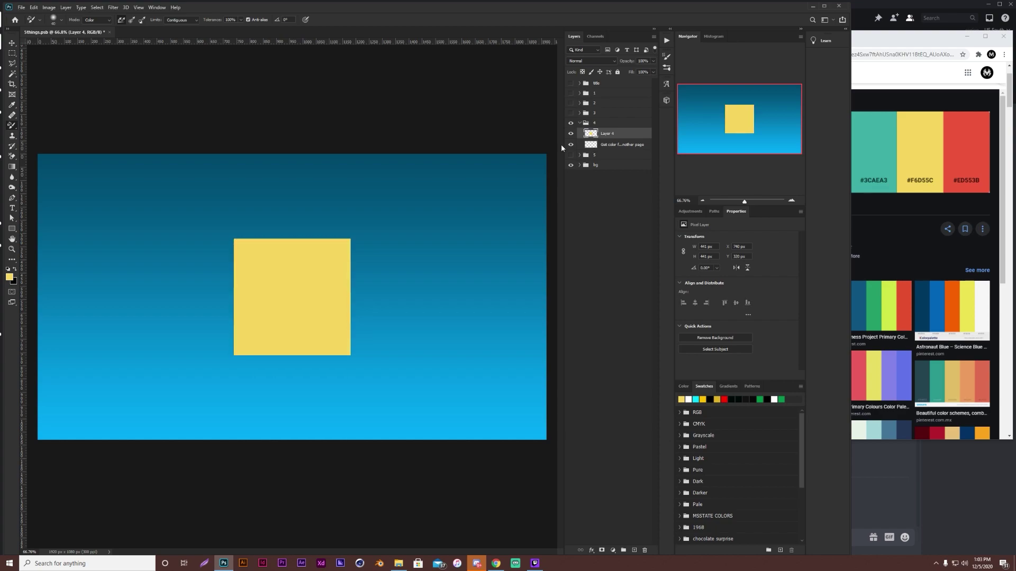
pyautogui.scroll(1, 268, 311)
pyautogui.scroll(-1, 268, 310)
pyautogui.scroll(-1, 267, 310)
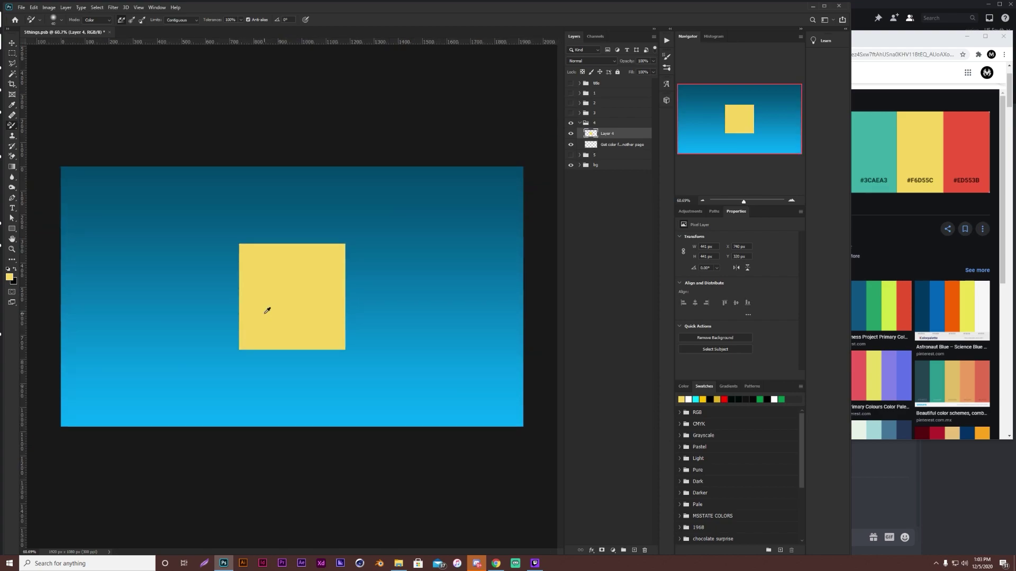
# - Resample colours across canvas and browser in the Color Picker, then hide group 4 and show group 5
pyautogui.press('i')
pyautogui.click(9, 276)
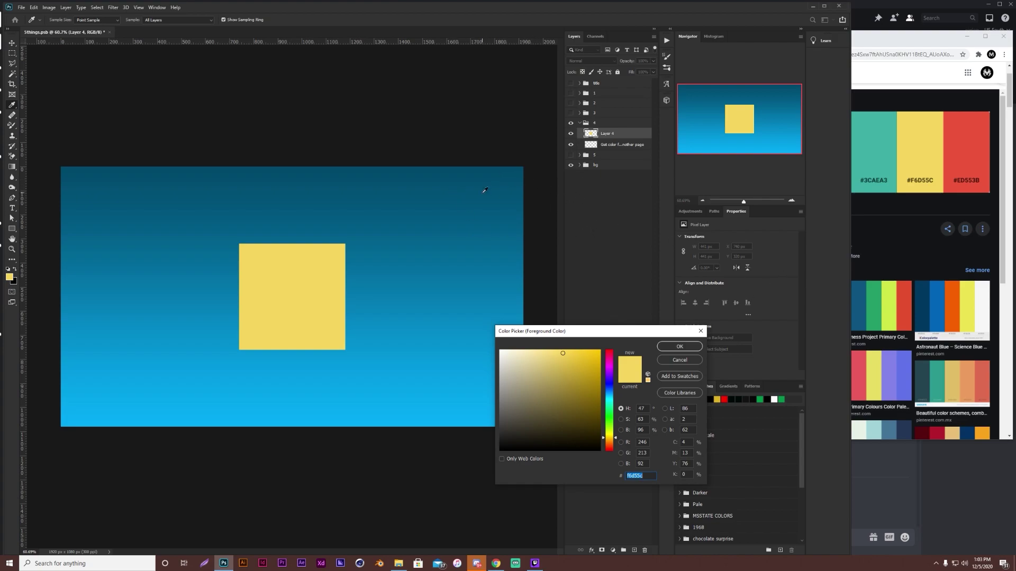
pyautogui.moveTo(426, 170); pyautogui.dragTo(970, 297)
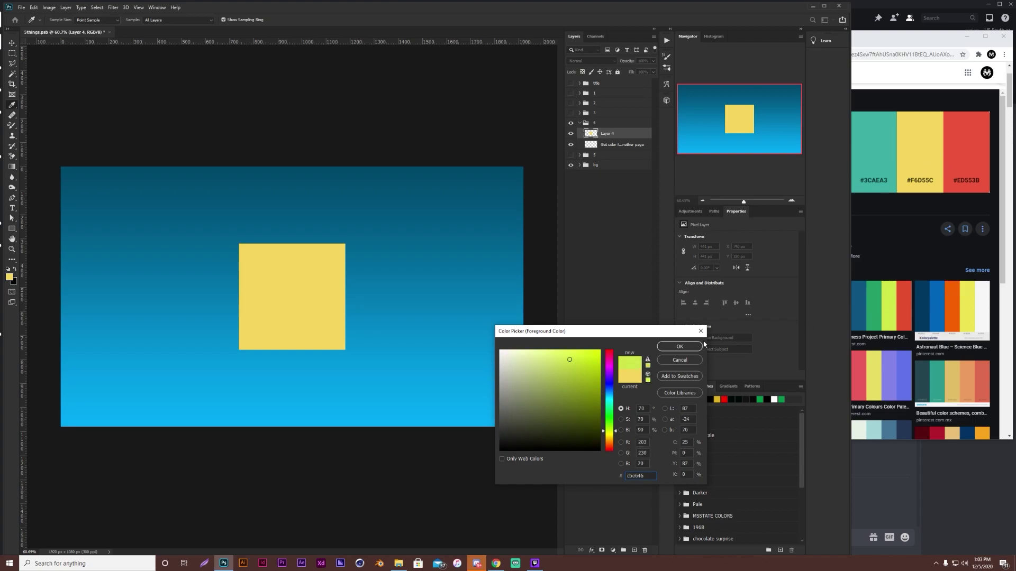
pyautogui.click(701, 332)
pyautogui.click(579, 122)
pyautogui.click(571, 123)
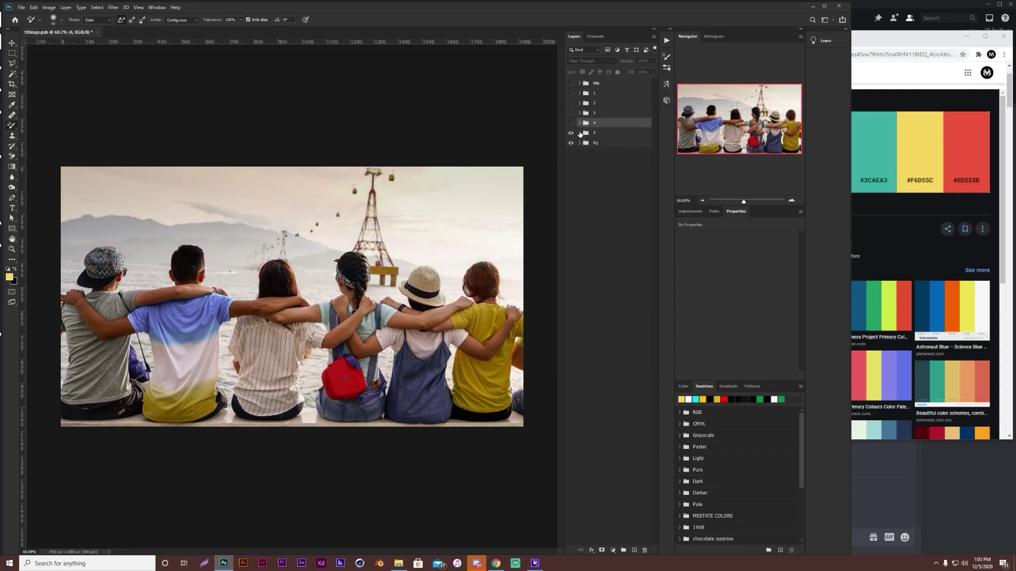
# - Compare Normal and Luminosity blending on group 5's Black & White layer, keep Luminosity, and adjust Yellows
pyautogui.click(580, 134)
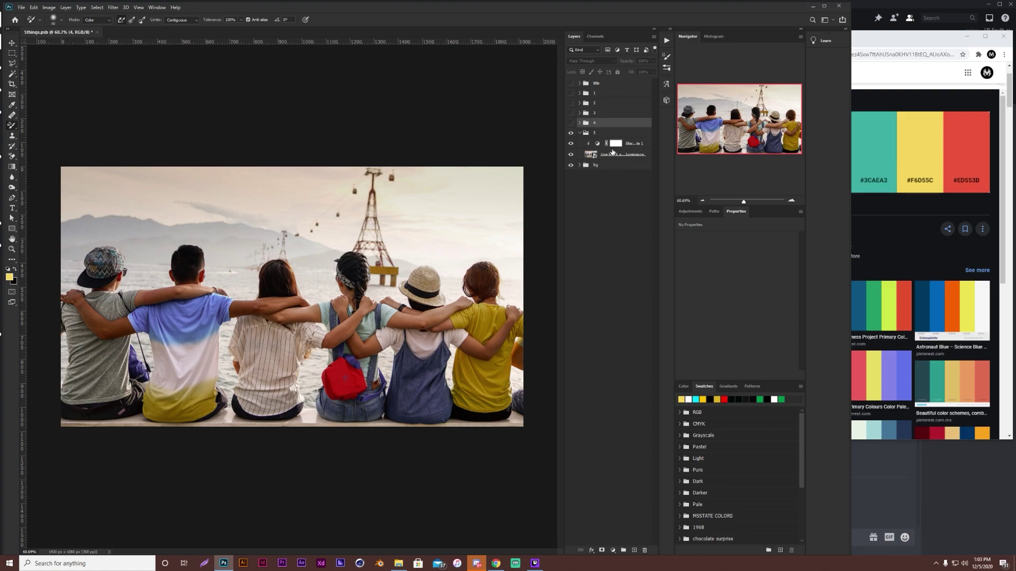
pyautogui.click(632, 145)
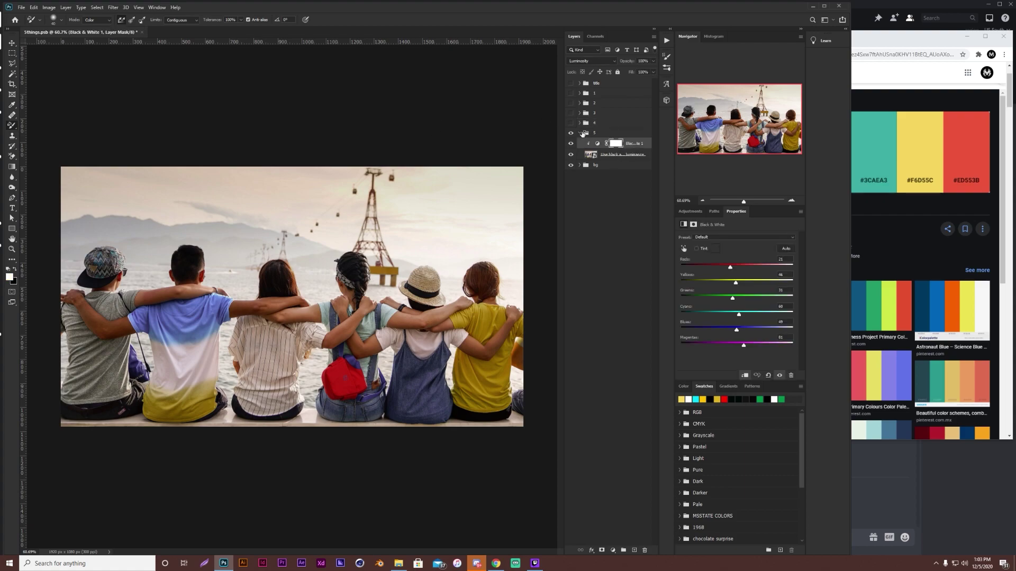
pyautogui.click(589, 60)
pyautogui.click(632, 124)
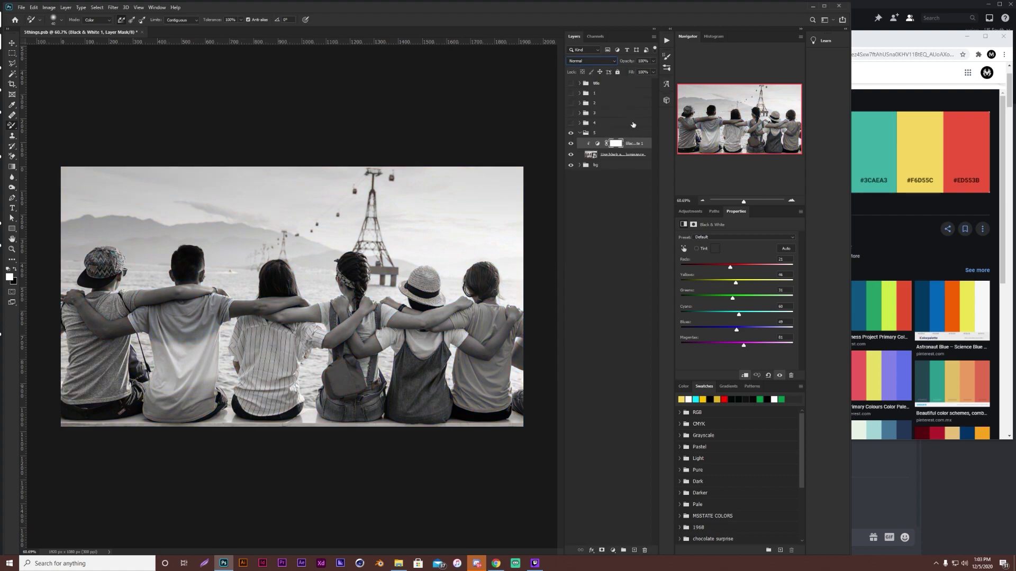
pyautogui.click(586, 60)
pyautogui.click(589, 255)
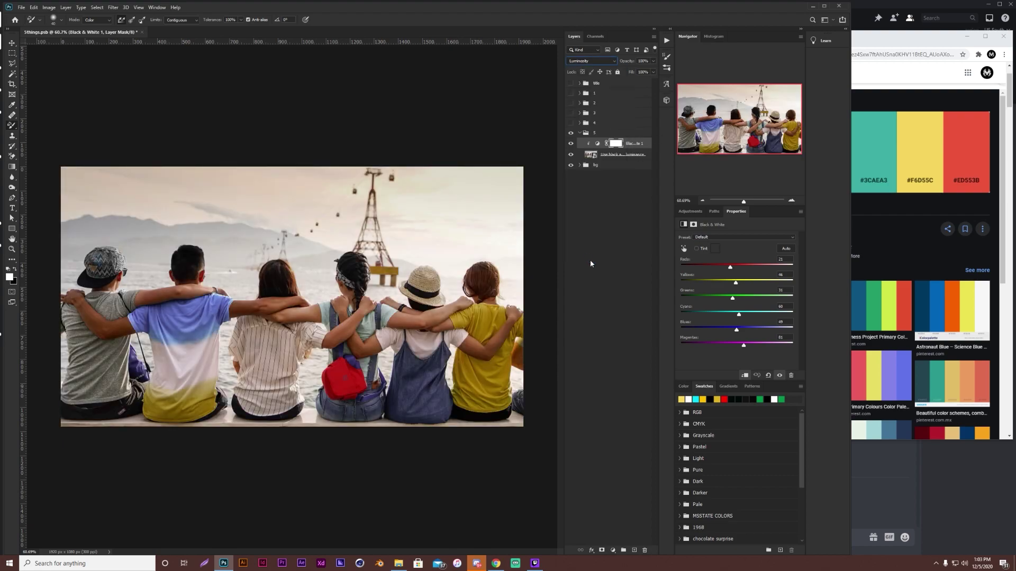
pyautogui.moveTo(736, 283)
pyautogui.mouseDown()
pyautogui.moveTo(727, 283)
pyautogui.moveTo(748, 275)
pyautogui.mouseUp()
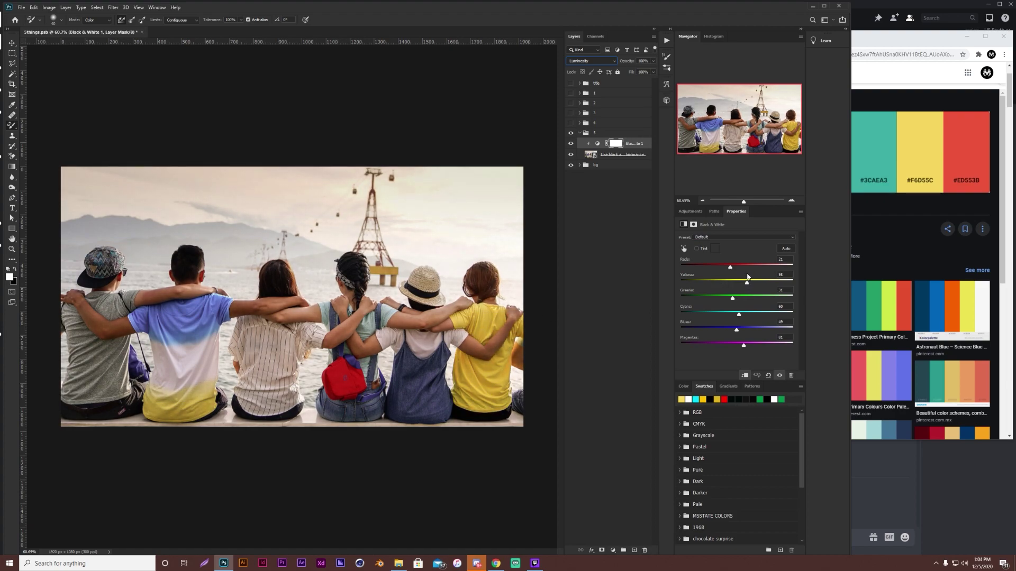
# - Maximize the window and retune the Black & White Yellows and Cyans sliders, keeping Luminosity blending
pyautogui.click(824, 6)
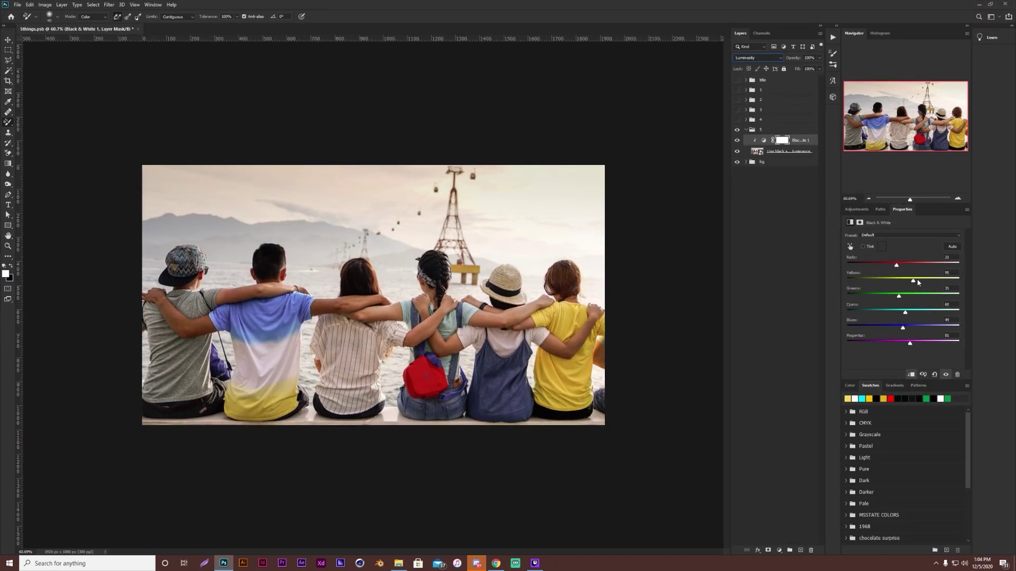
pyautogui.moveTo(918, 282); pyautogui.dragTo(899, 265)
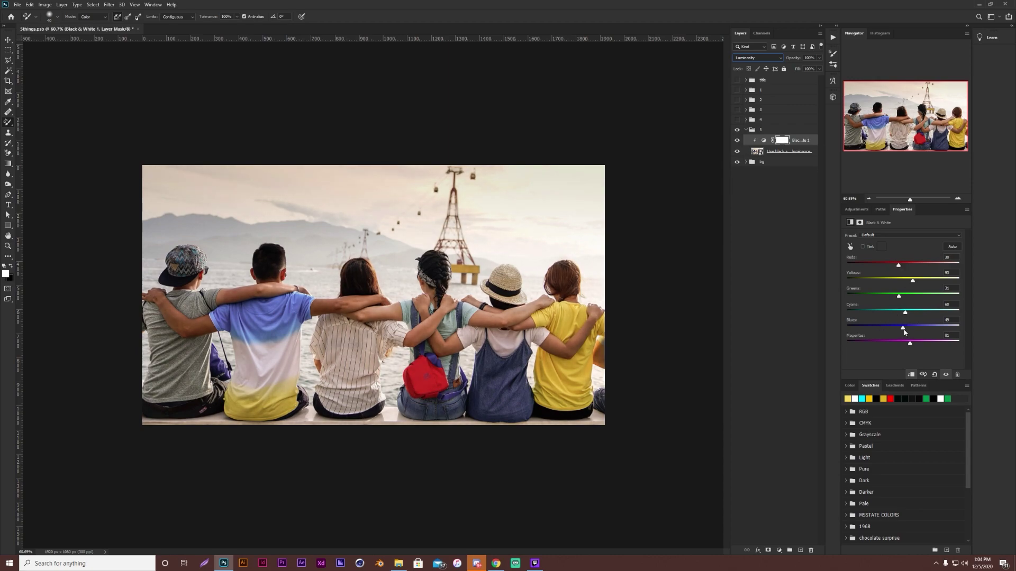
pyautogui.moveTo(905, 311)
pyautogui.mouseDown()
pyautogui.moveTo(891, 312)
pyautogui.moveTo(909, 326)
pyautogui.mouseUp()
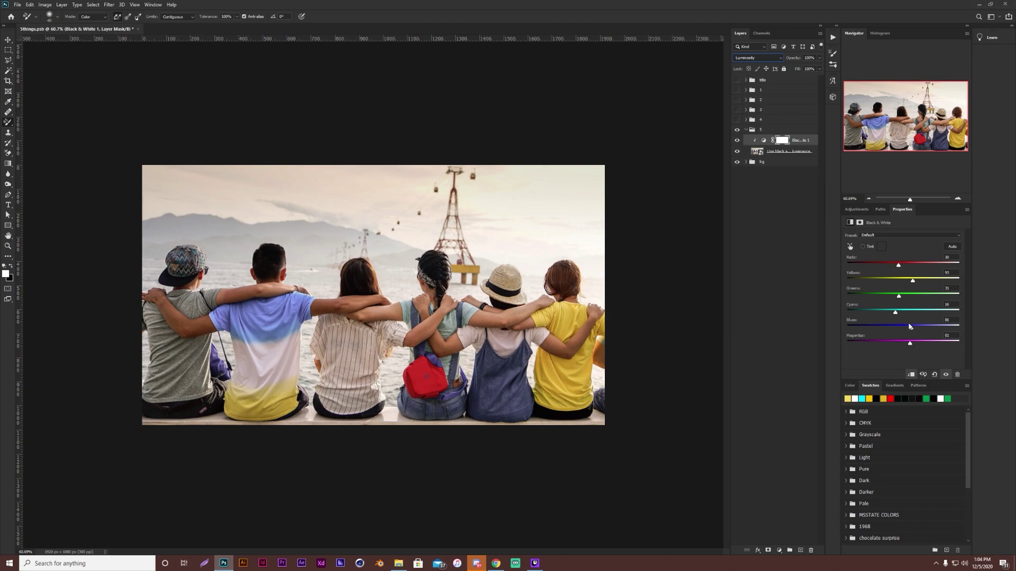
pyautogui.click(757, 58)
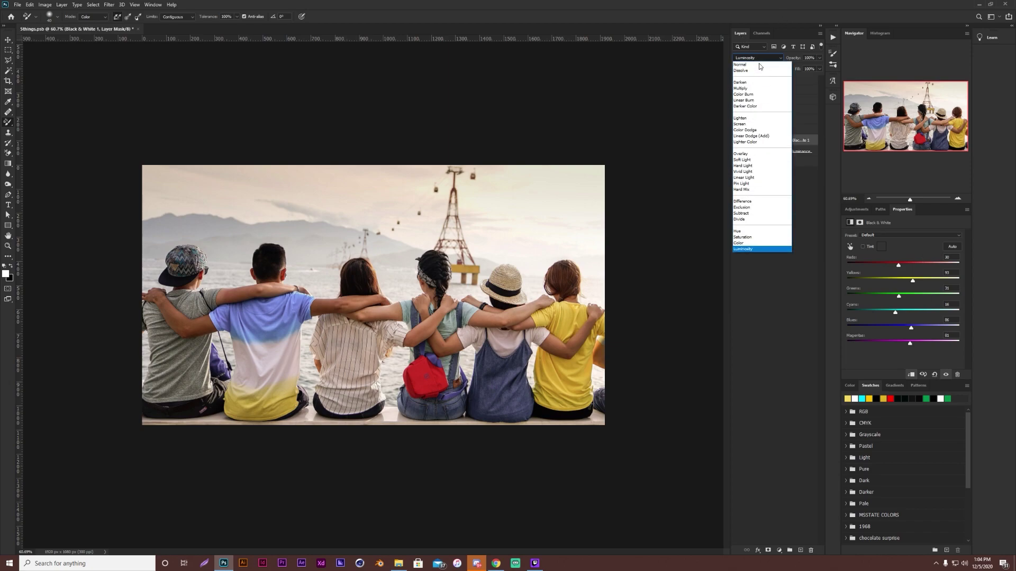
pyautogui.click(733, 401)
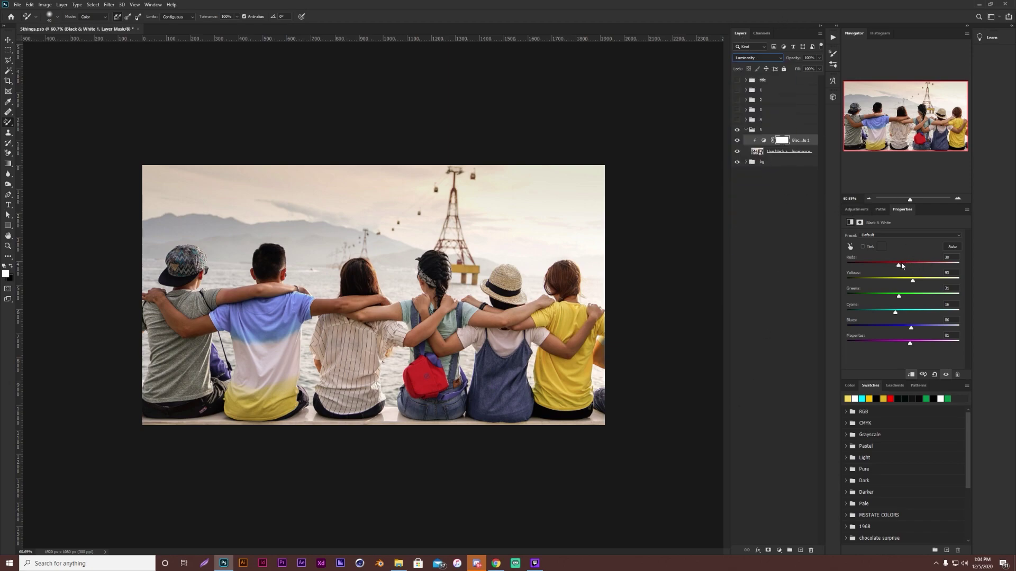
# - Collapse and hide group 5, then make the title design group visible
pyautogui.click(743, 130)
pyautogui.click(736, 129)
pyautogui.click(737, 80)
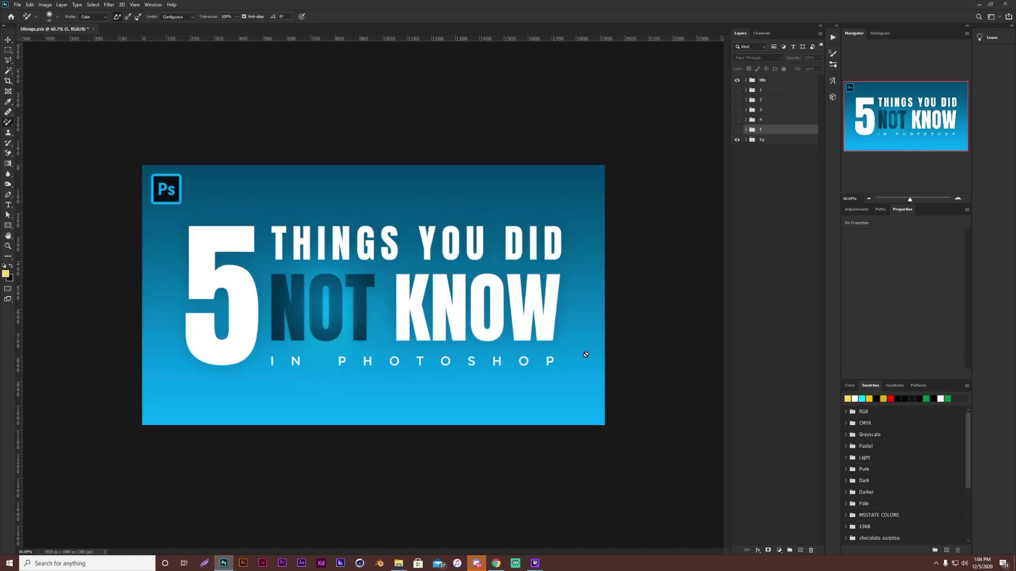